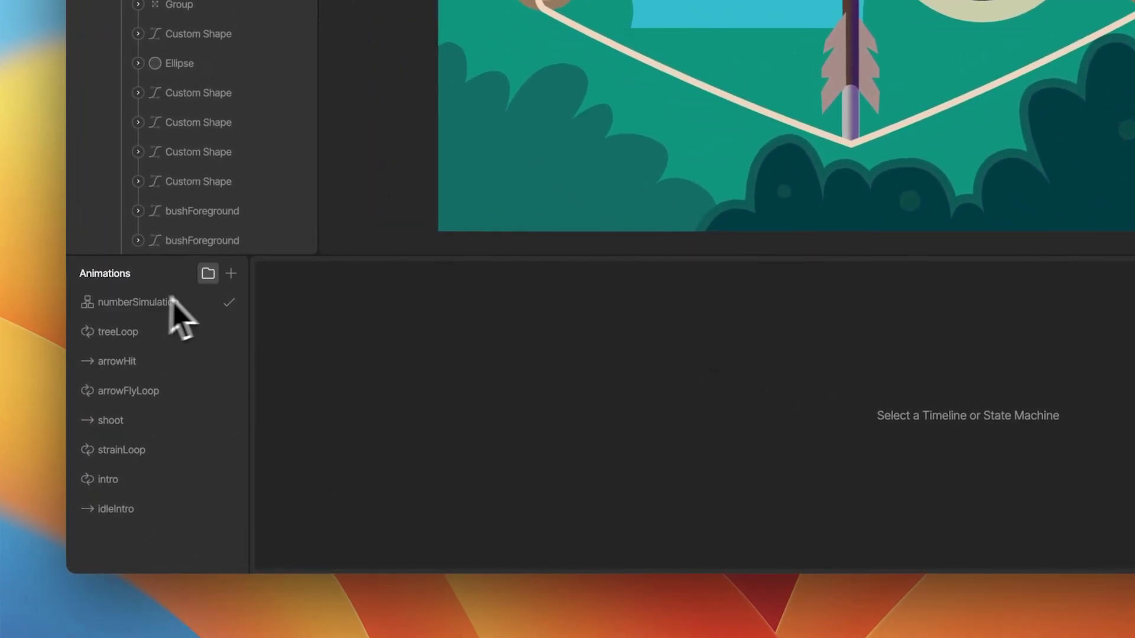
# - Create a new state machine named 'pull to refresh demo'
pyautogui.click(232, 275)
pyautogui.click(269, 355)
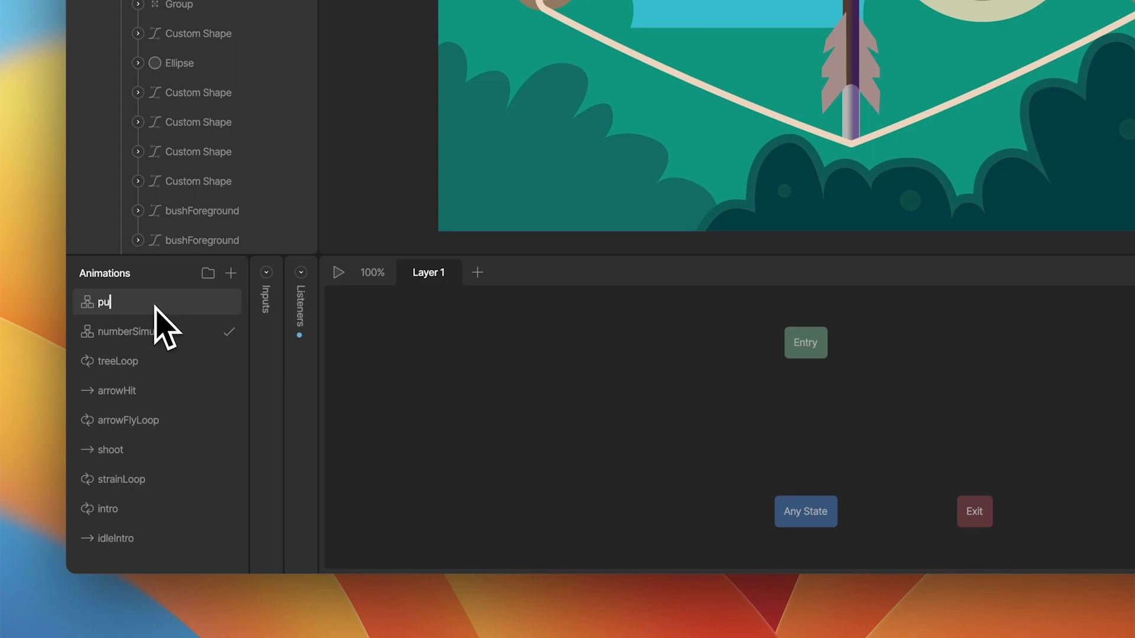
pyautogui.write('fresh demo')
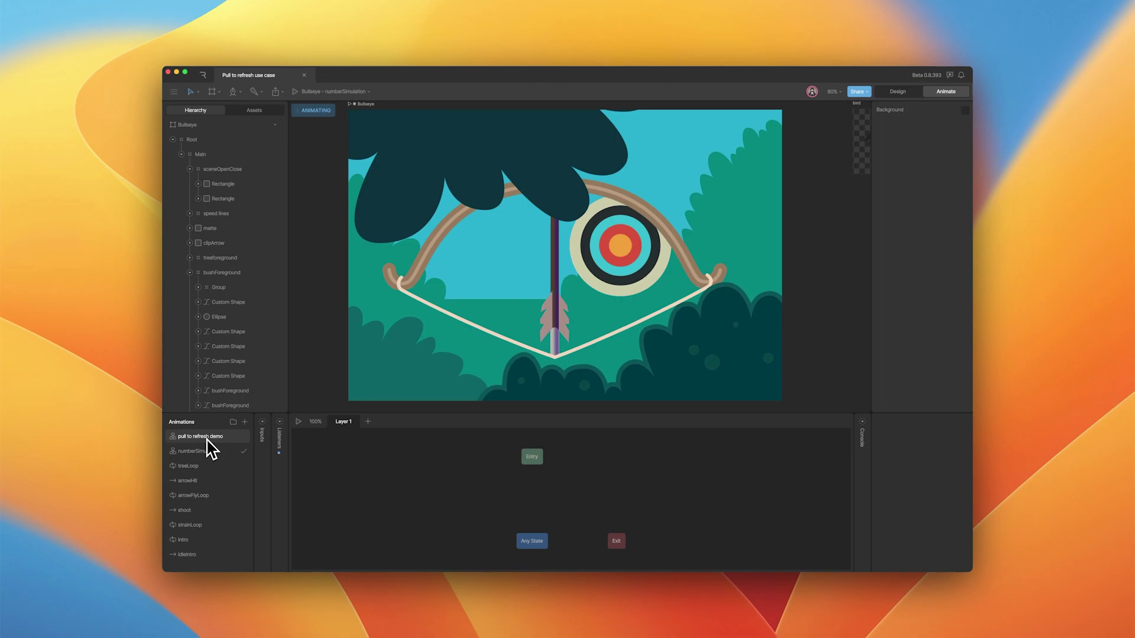
# - Add a Number input 'pull' and a Trigger input 'advance'
pyautogui.click(262, 422)
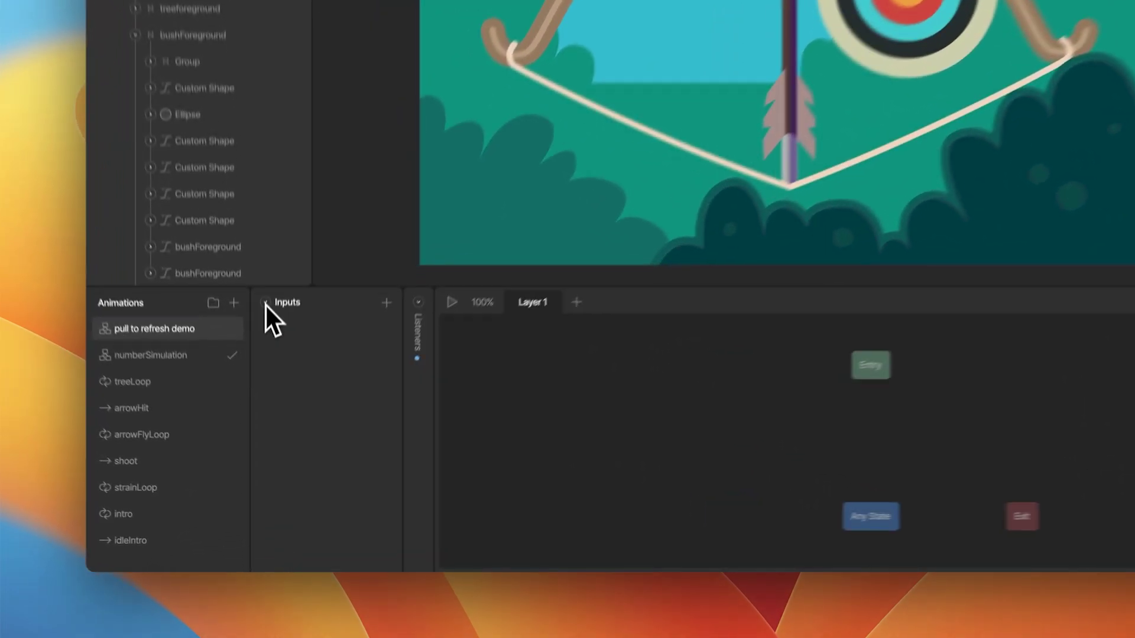
pyautogui.click(330, 422)
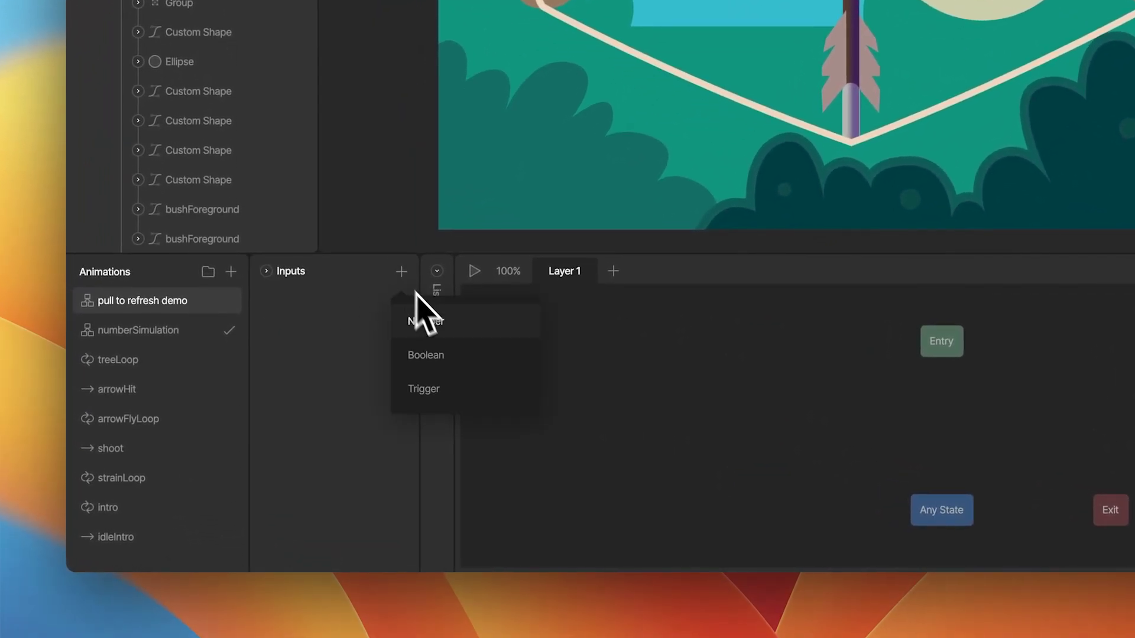
pyautogui.click(424, 321)
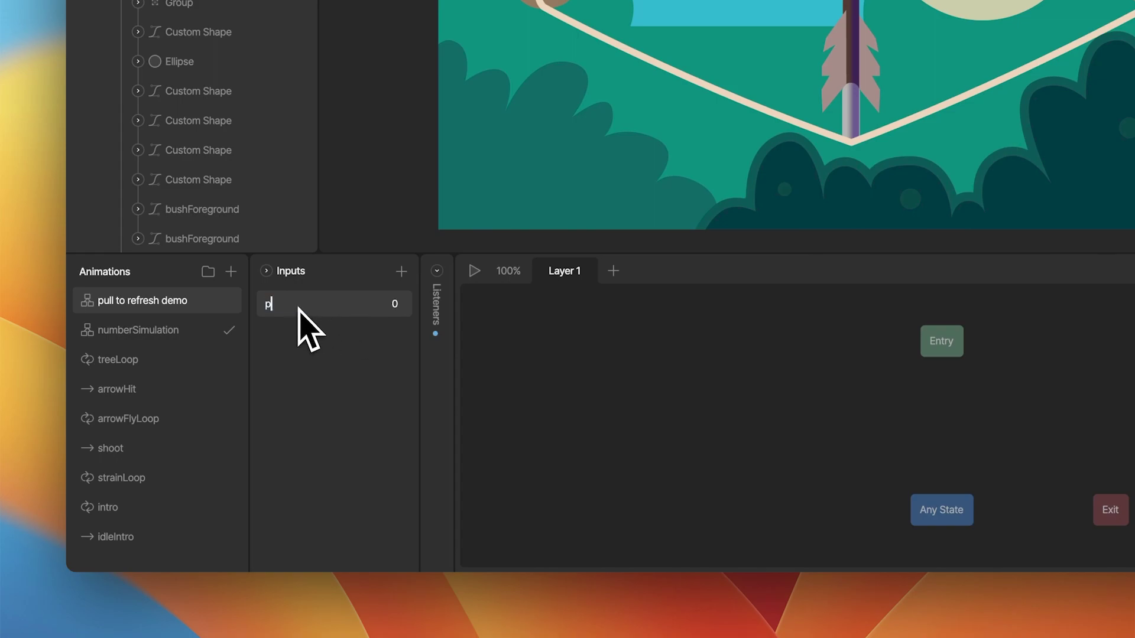
pyautogui.click(402, 272)
pyautogui.click(424, 389)
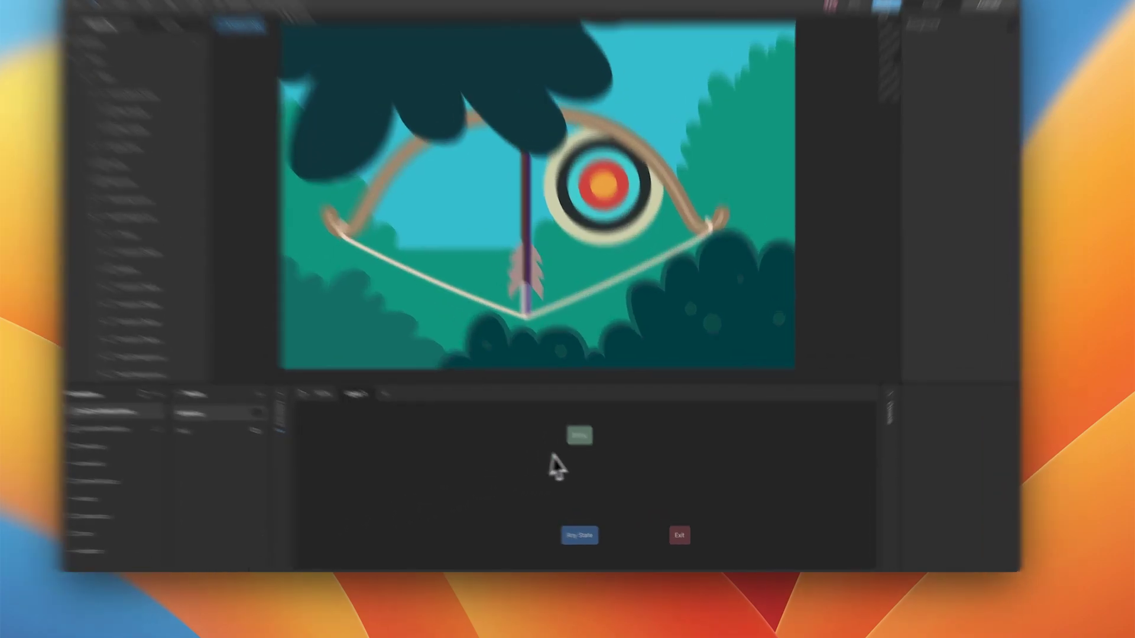
# - Add a 1D Blend state beneath Entry, driven by the pull input
pyautogui.moveTo(596, 462); pyautogui.dragTo(574, 464)
pyautogui.rightClick(434, 426)
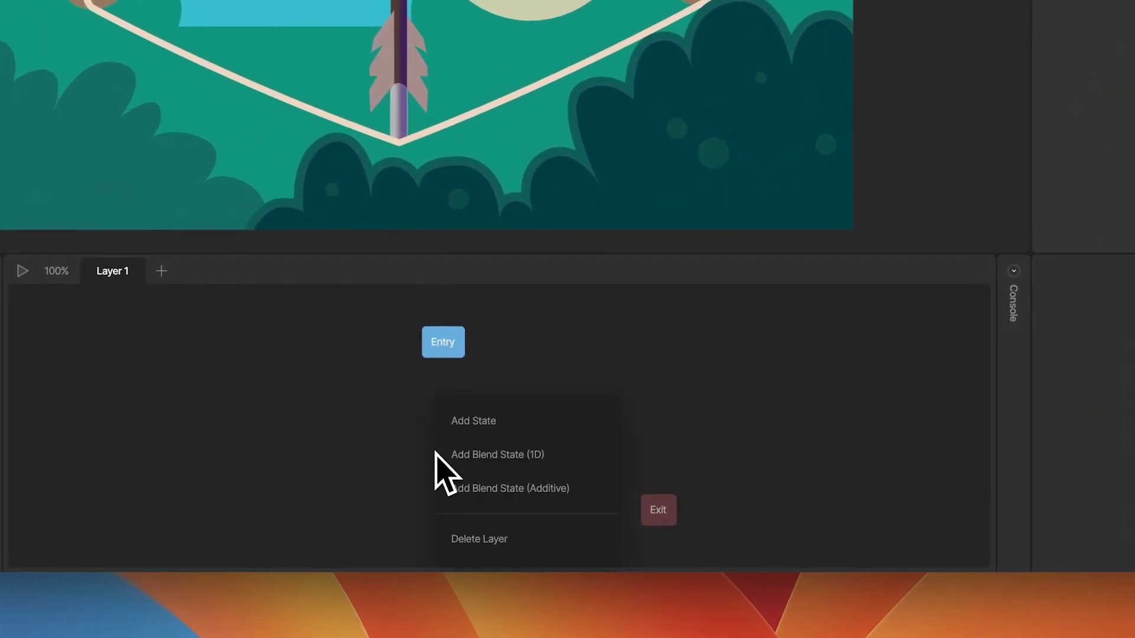
pyautogui.click(477, 455)
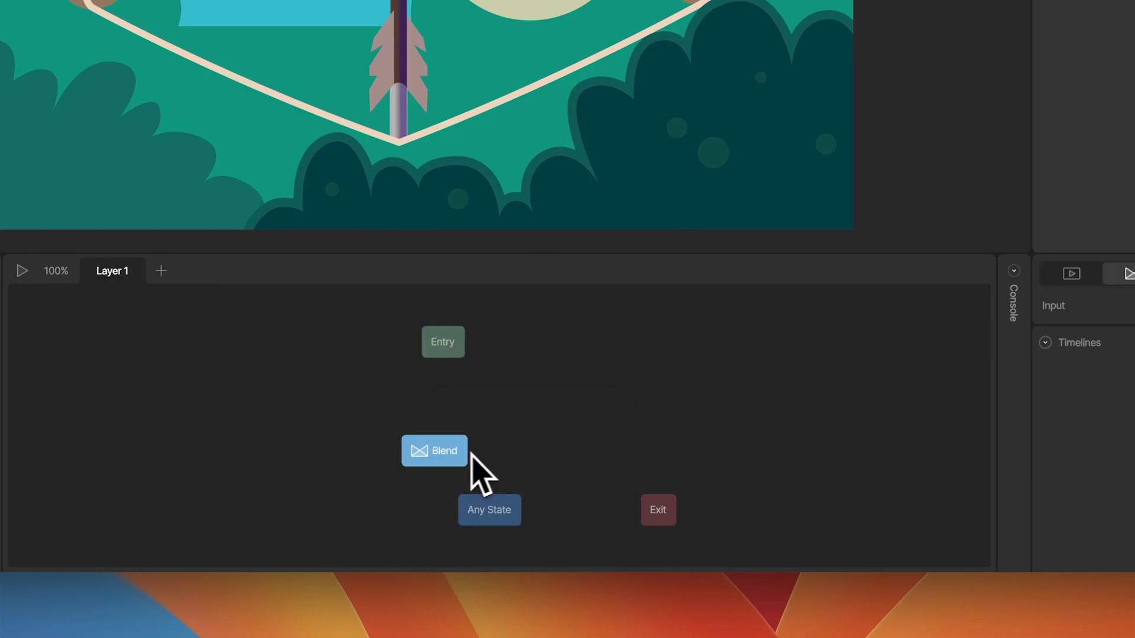
pyautogui.moveTo(441, 454); pyautogui.dragTo(462, 437)
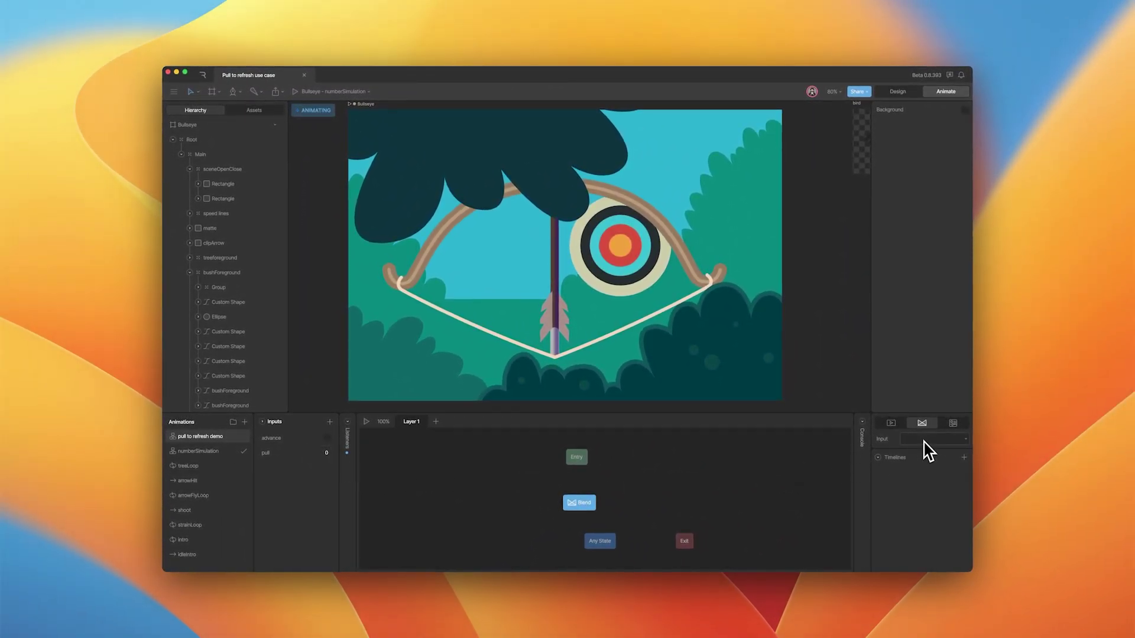
pyautogui.click(926, 440)
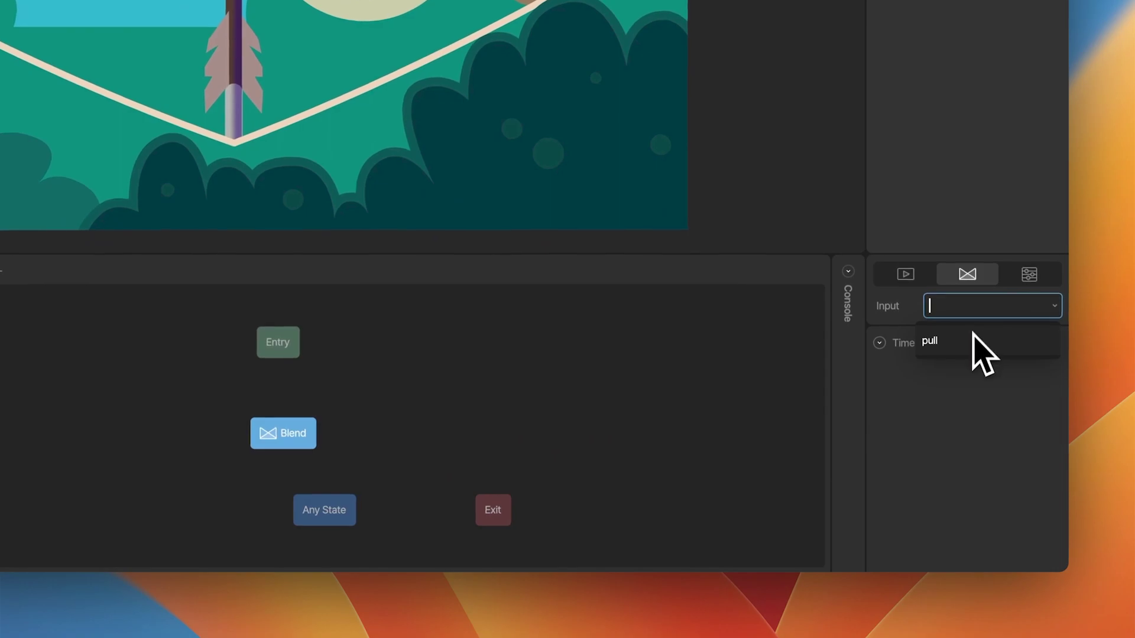
pyautogui.click(972, 340)
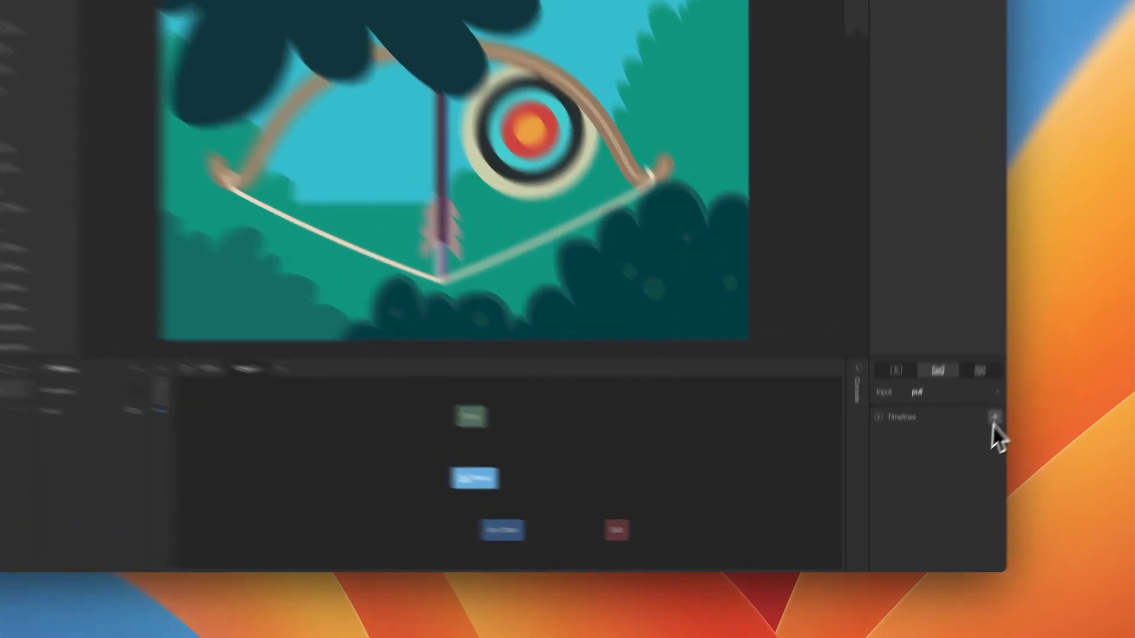
# - Add a blend timeline, preview the intro animation, then reselect the Blend state
pyautogui.click(965, 457)
pyautogui.click(909, 470)
pyautogui.scroll(-3, 929, 455)
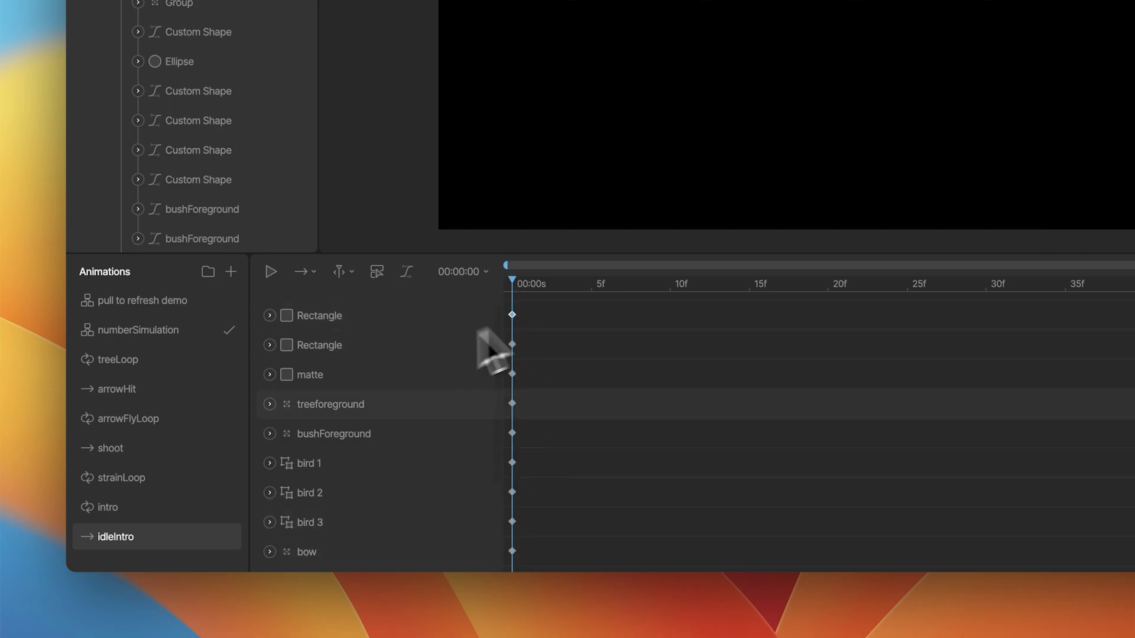
pyautogui.click(158, 515)
pyautogui.moveTo(530, 290); pyautogui.dragTo(510, 306)
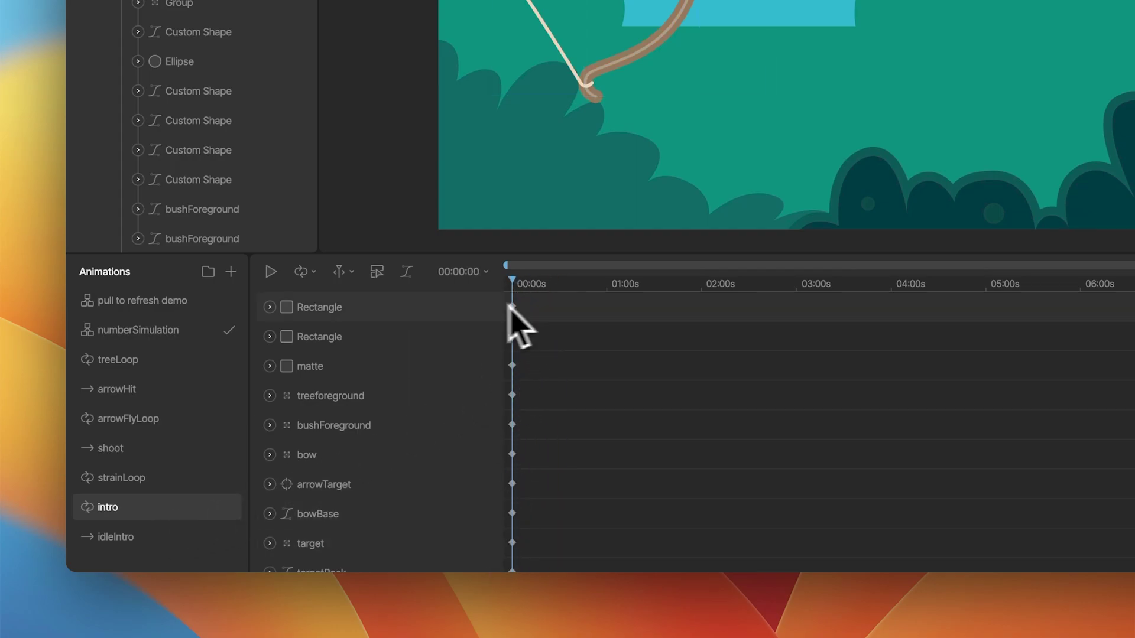
pyautogui.click(162, 304)
pyautogui.click(897, 434)
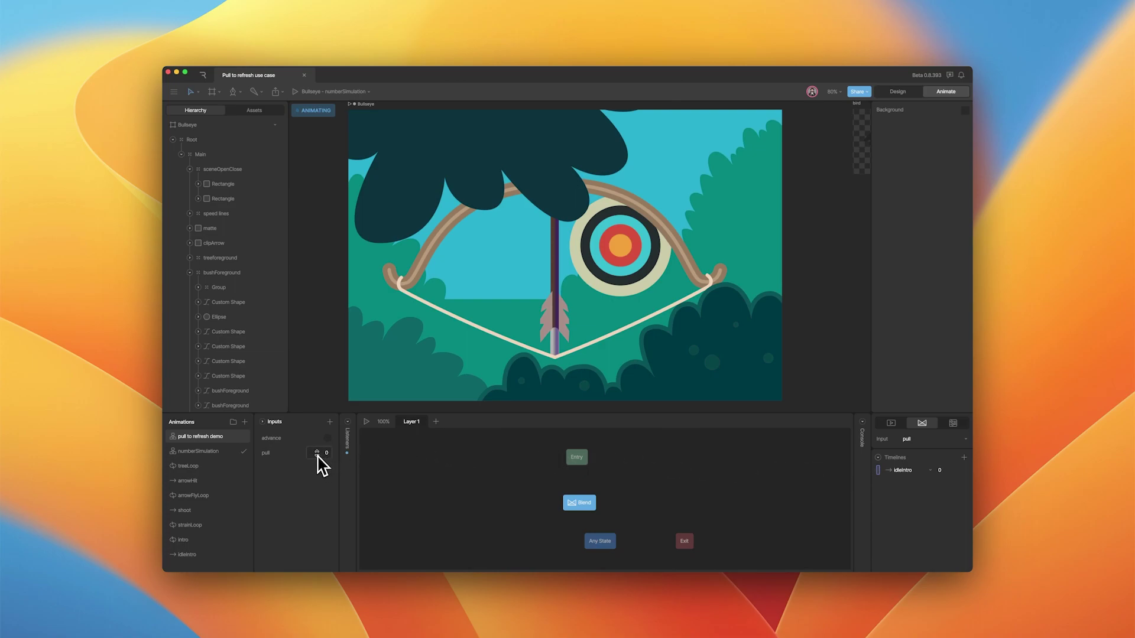
# - Check idleIntro, then assign intro to the first blend timeline and enter value 0
pyautogui.click(198, 554)
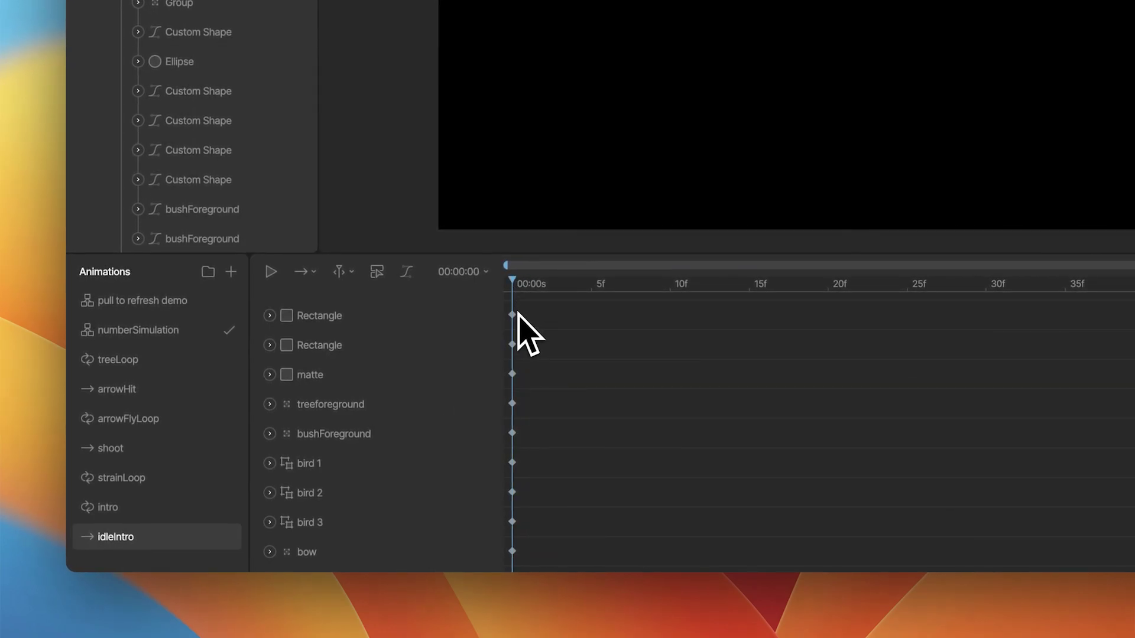
pyautogui.click(170, 303)
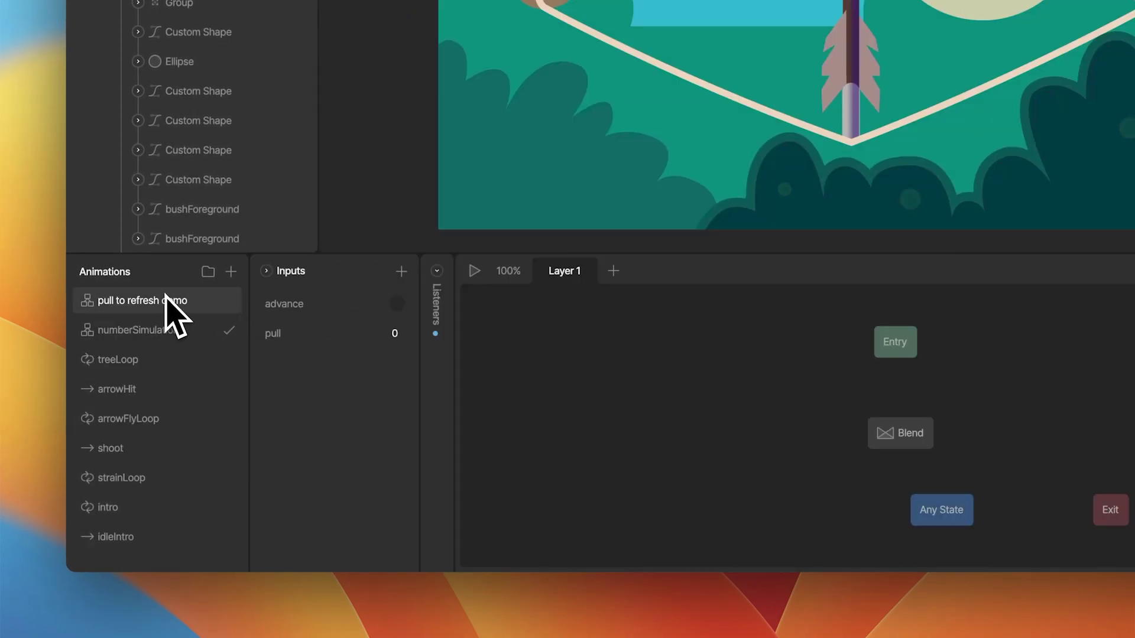
pyautogui.click(769, 433)
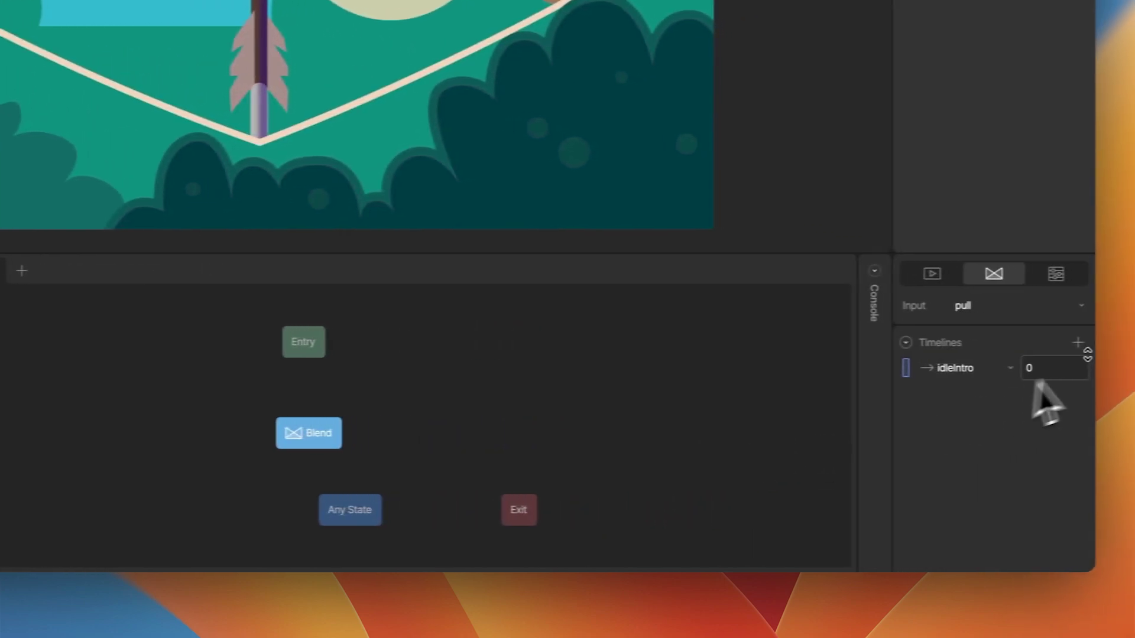
pyautogui.click(950, 425)
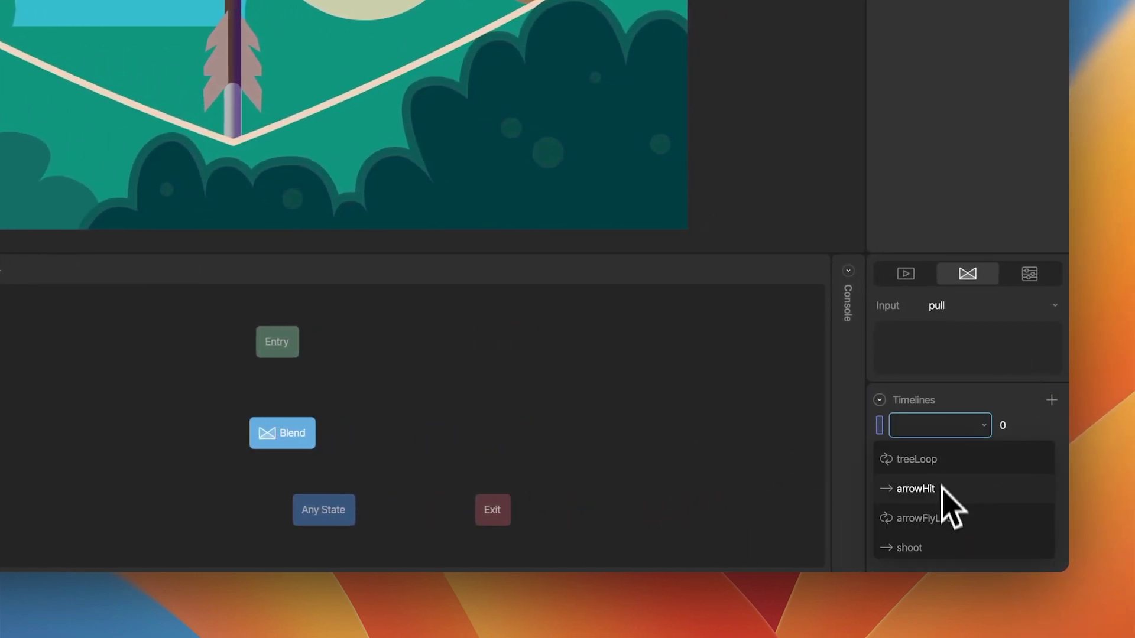
pyautogui.scroll(-3, 946, 509)
pyautogui.click(931, 511)
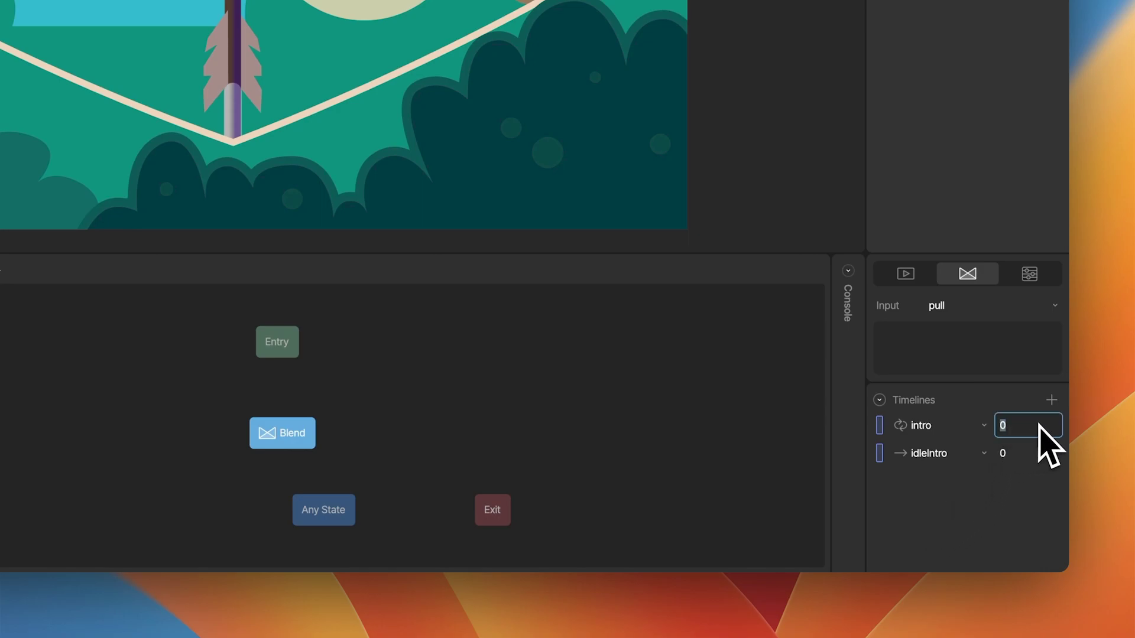
pyautogui.write('00')
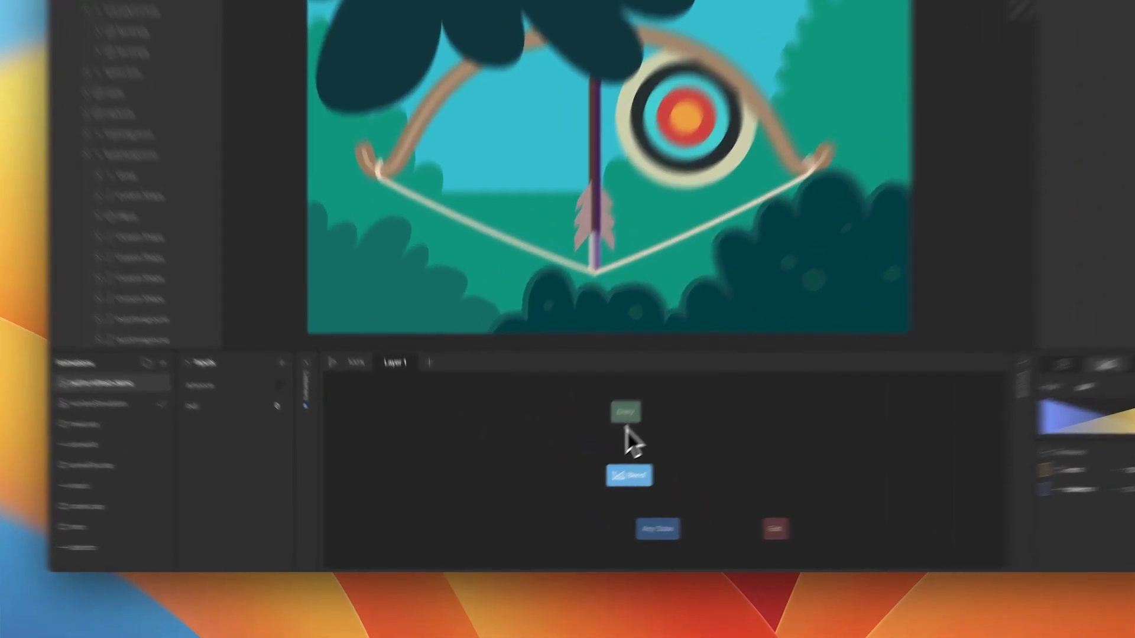
# - Draw a transition from Entry into the Blend state
pyautogui.moveTo(578, 469); pyautogui.dragTo(582, 504)
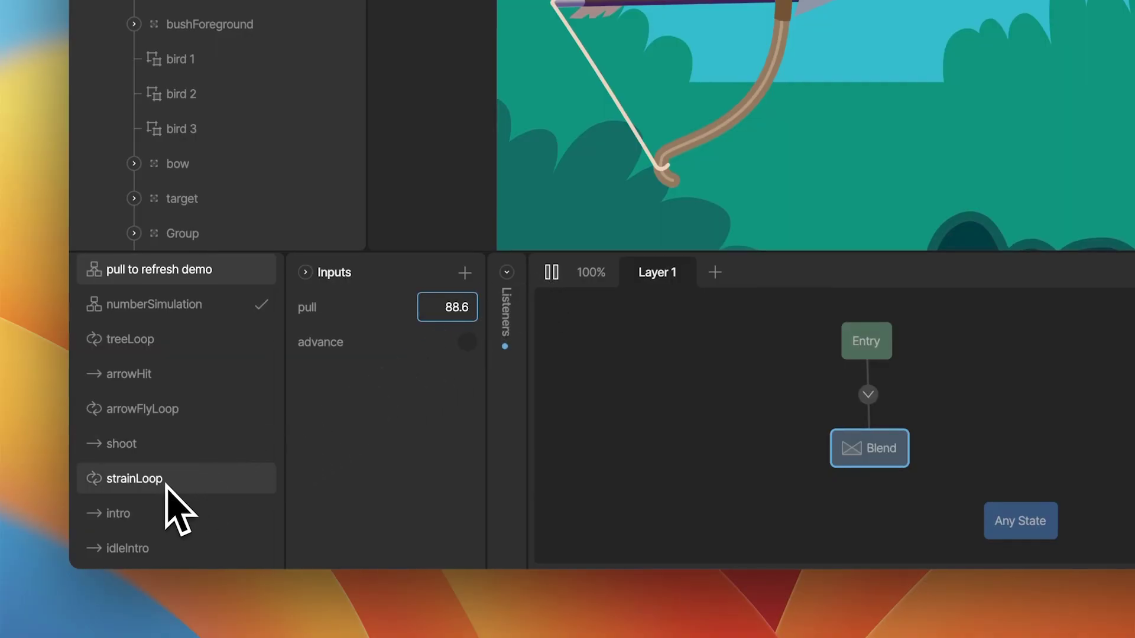
# - Place a strainLoop state in the graph and draw a transition to it from Blend
pyautogui.moveTo(159, 483); pyautogui.dragTo(1040, 440)
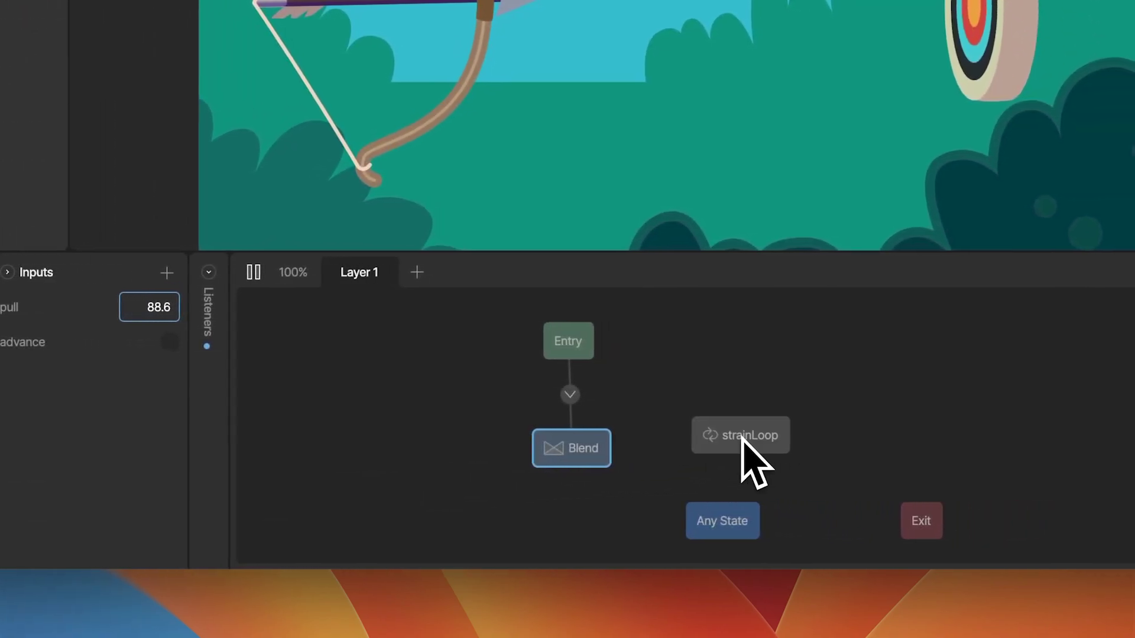
pyautogui.moveTo(740, 444)
pyautogui.mouseDown()
pyautogui.moveTo(725, 443)
pyautogui.moveTo(737, 449)
pyautogui.mouseUp()
pyautogui.moveTo(684, 434)
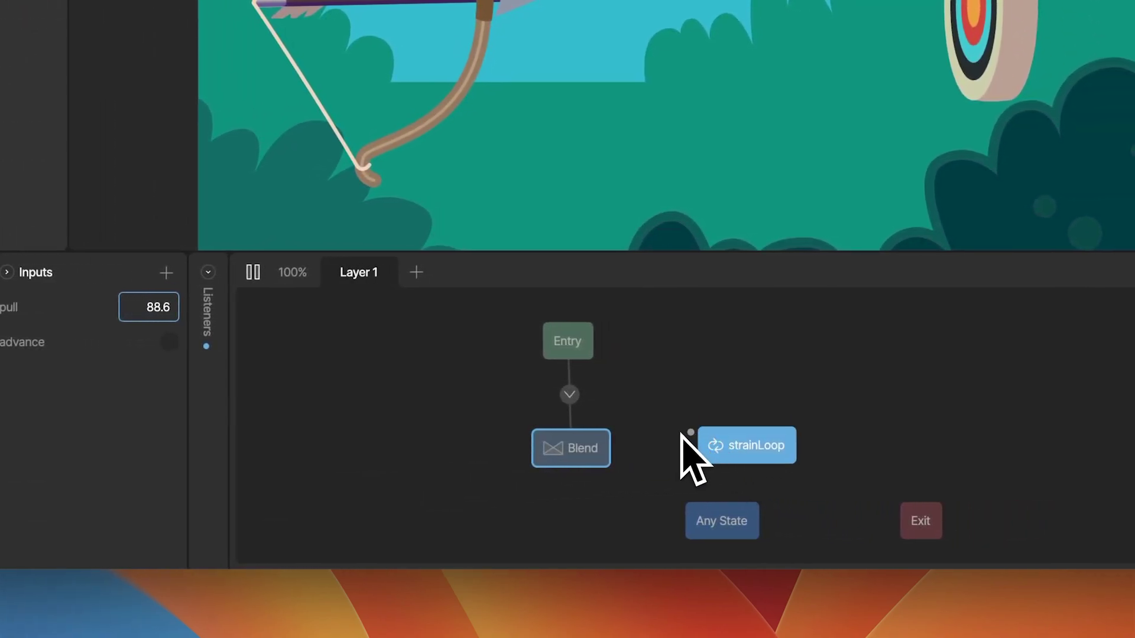
pyautogui.moveTo(632, 449)
pyautogui.moveTo(618, 446); pyautogui.dragTo(700, 454)
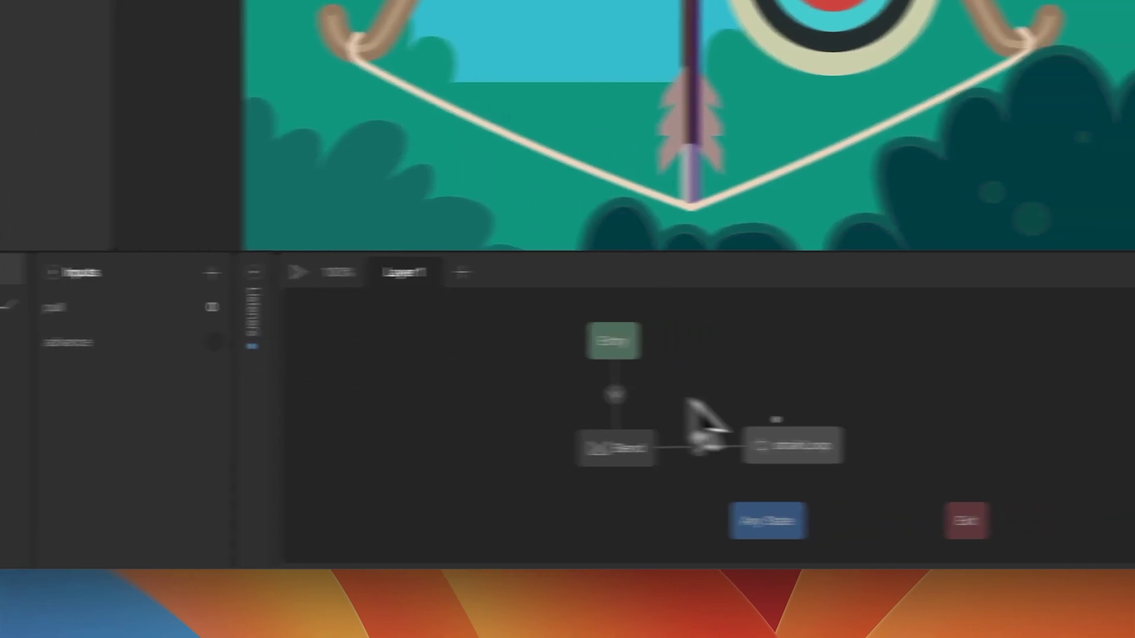
# - Give the Blend→strainLoop transition the condition pull >= 100, then nudge strainLoop right
pyautogui.click(940, 452)
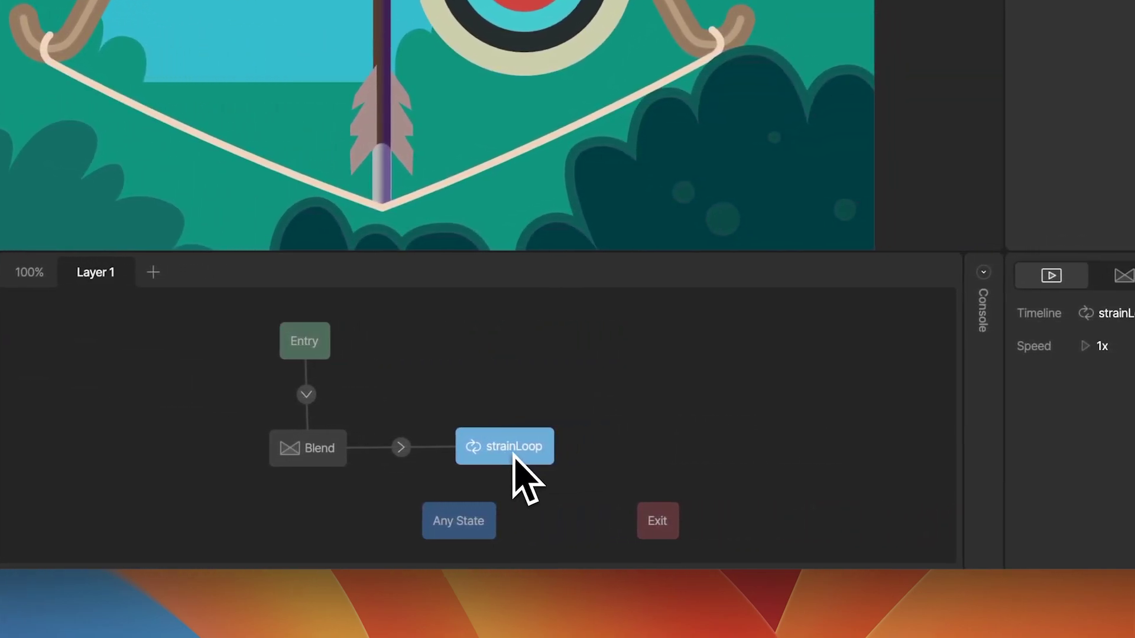
pyautogui.click(401, 448)
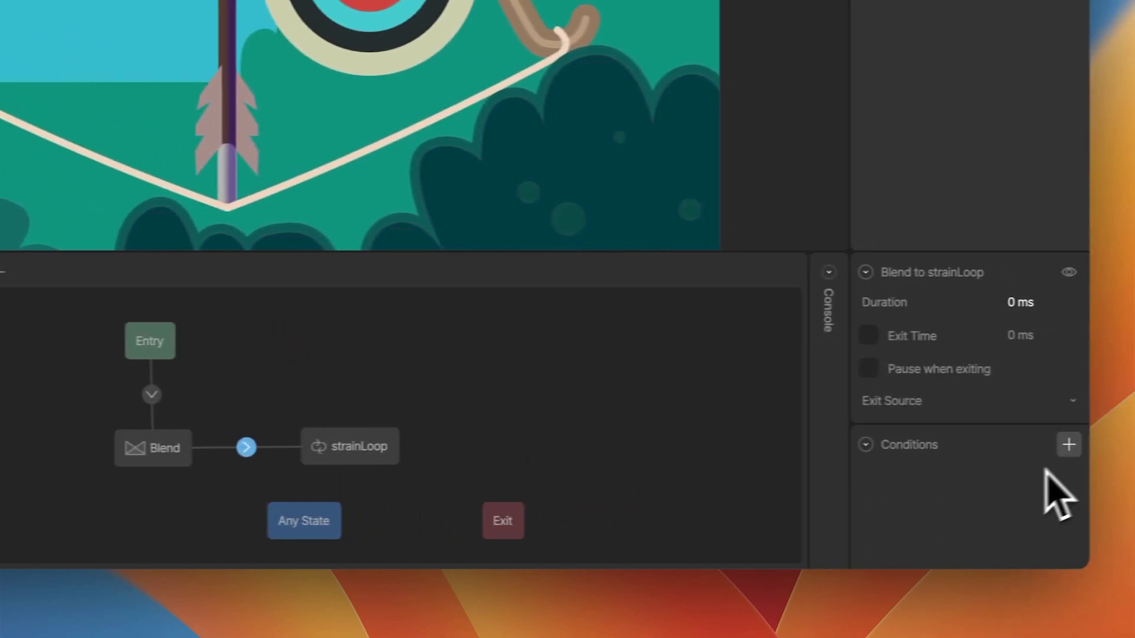
pyautogui.click(1046, 444)
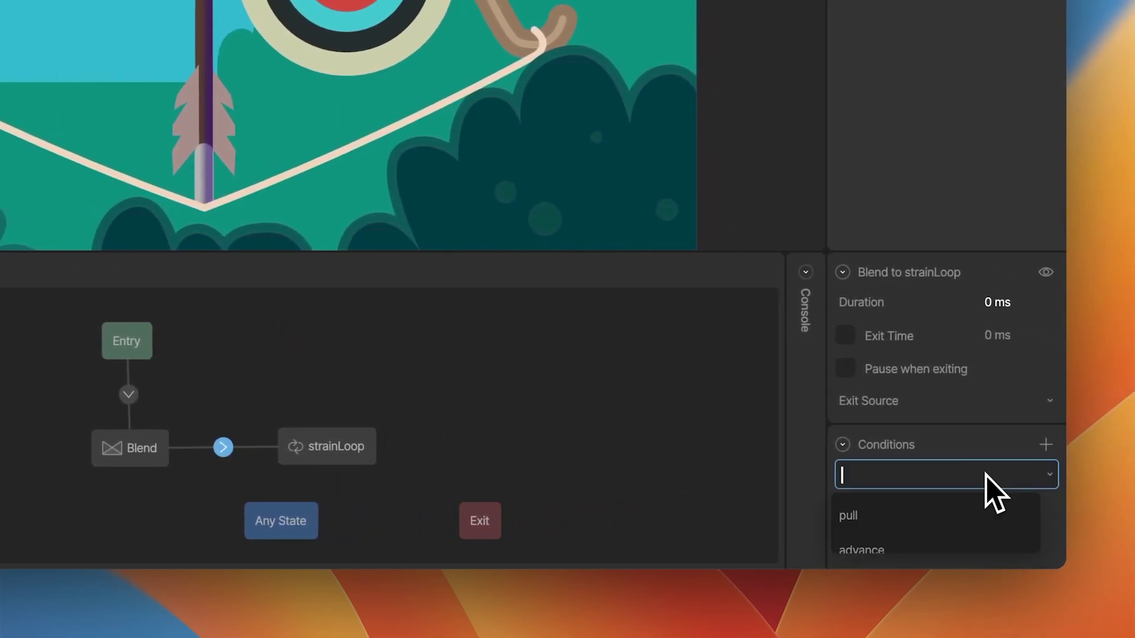
pyautogui.click(905, 512)
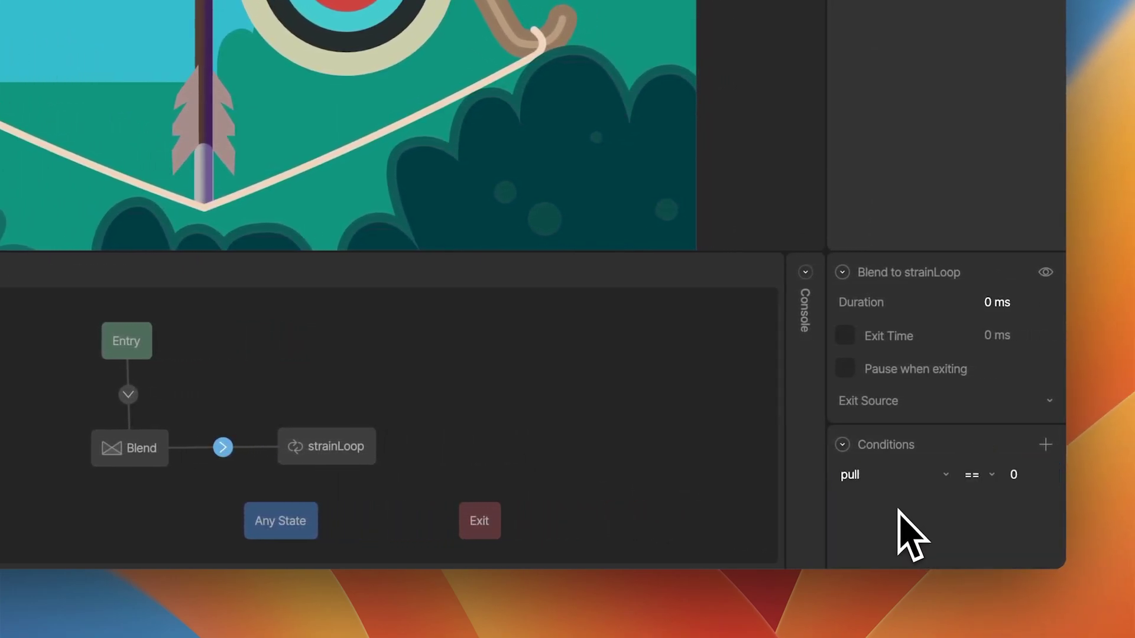
pyautogui.click(982, 478)
pyautogui.click(983, 473)
pyautogui.click(1018, 477)
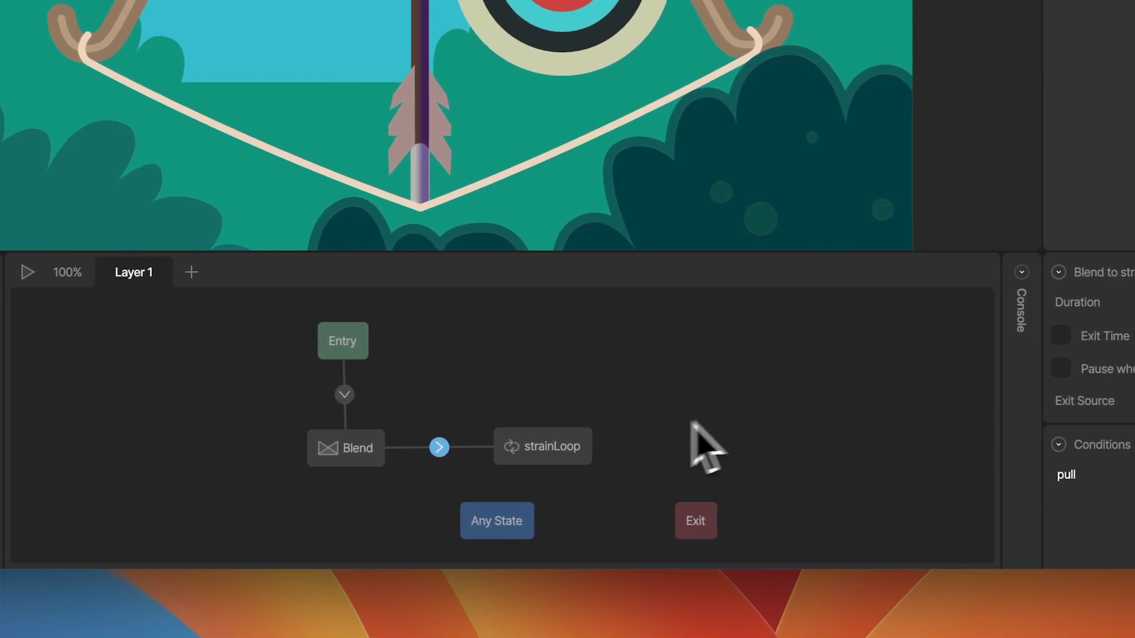
pyautogui.moveTo(561, 452); pyautogui.dragTo(570, 451)
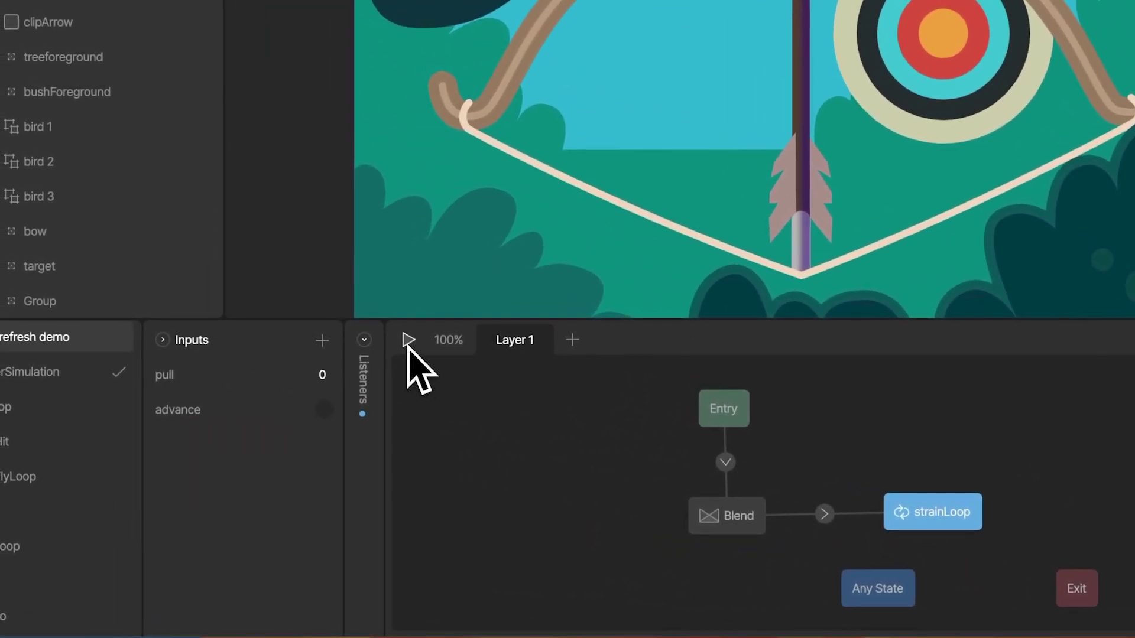
pyautogui.click(28, 272)
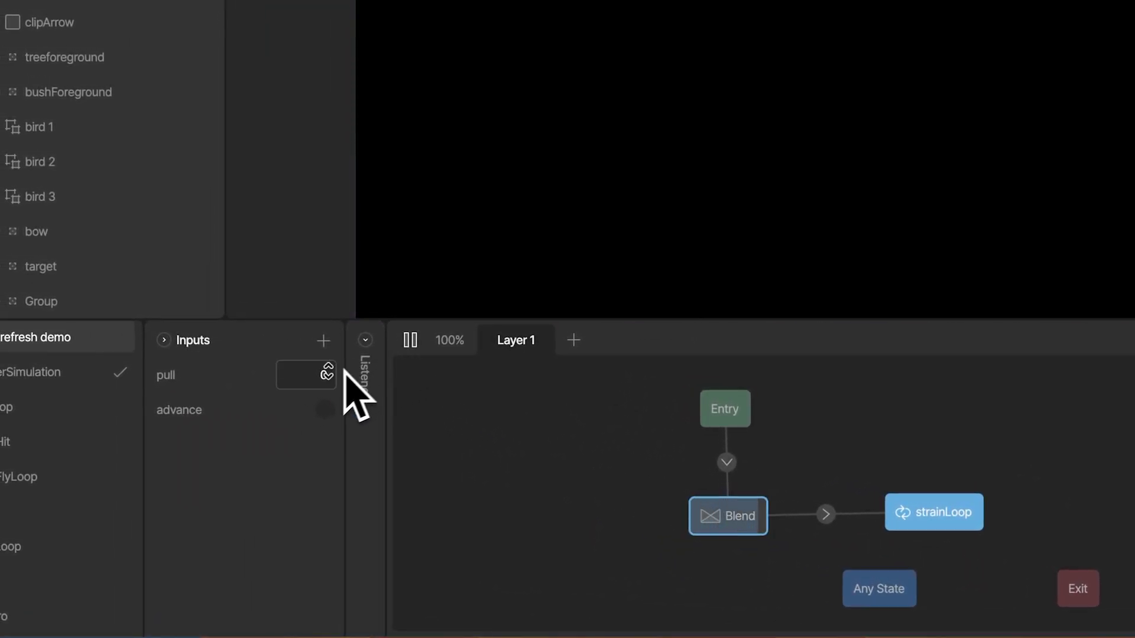
pyautogui.moveTo(317, 382)
pyautogui.mouseDown()
pyautogui.moveTo(312, 264)
pyautogui.moveTo(347, 261)
pyautogui.mouseUp()
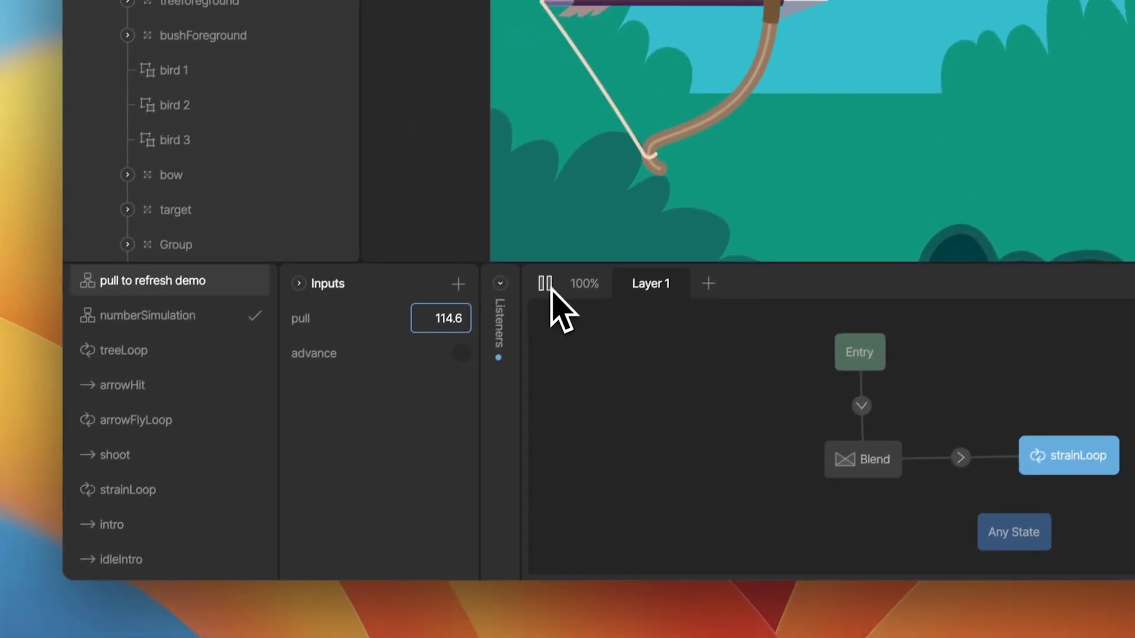
pyautogui.click(406, 522)
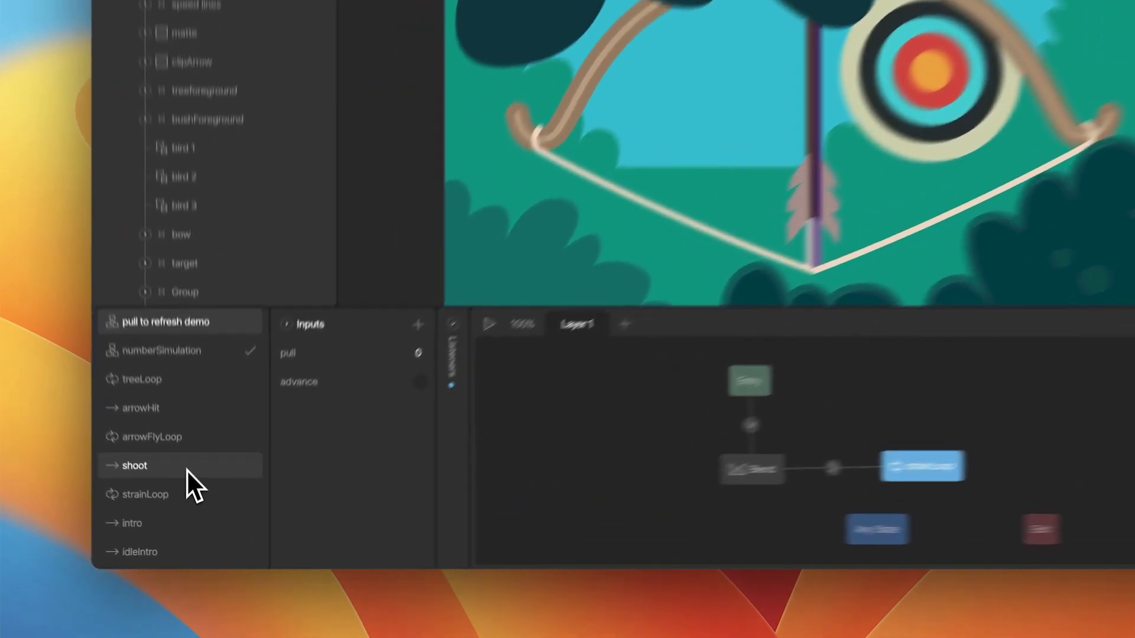
# - Add a shoot state right of strainLoop and connect strainLoop to it
pyautogui.moveTo(192, 509); pyautogui.dragTo(744, 512)
pyautogui.moveTo(864, 441); pyautogui.dragTo(863, 442)
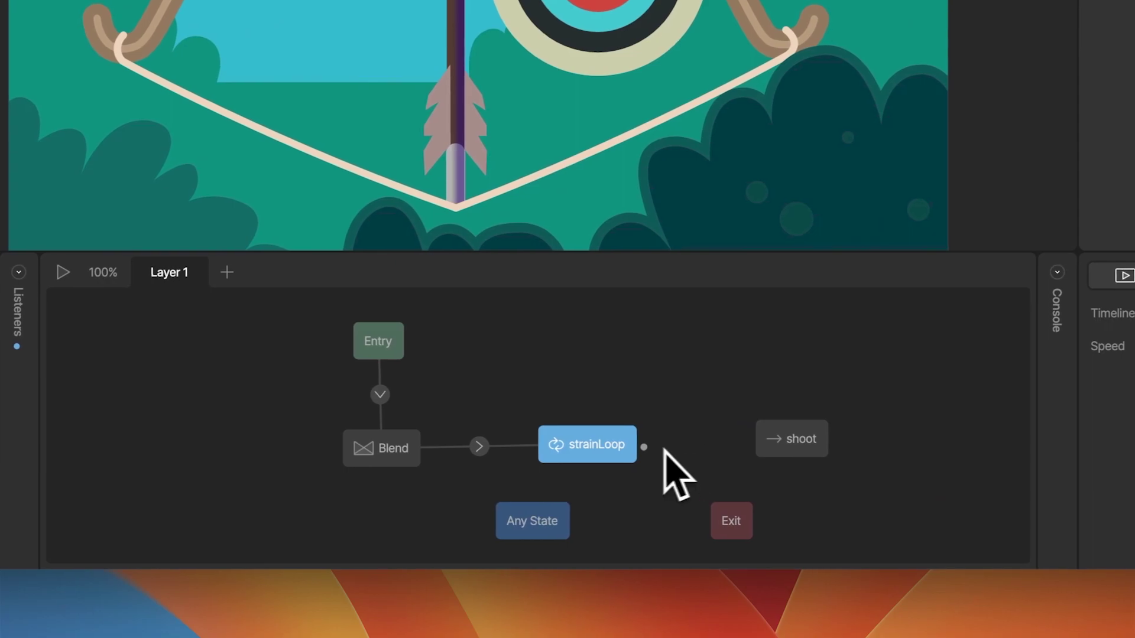
pyautogui.moveTo(712, 448); pyautogui.dragTo(785, 454)
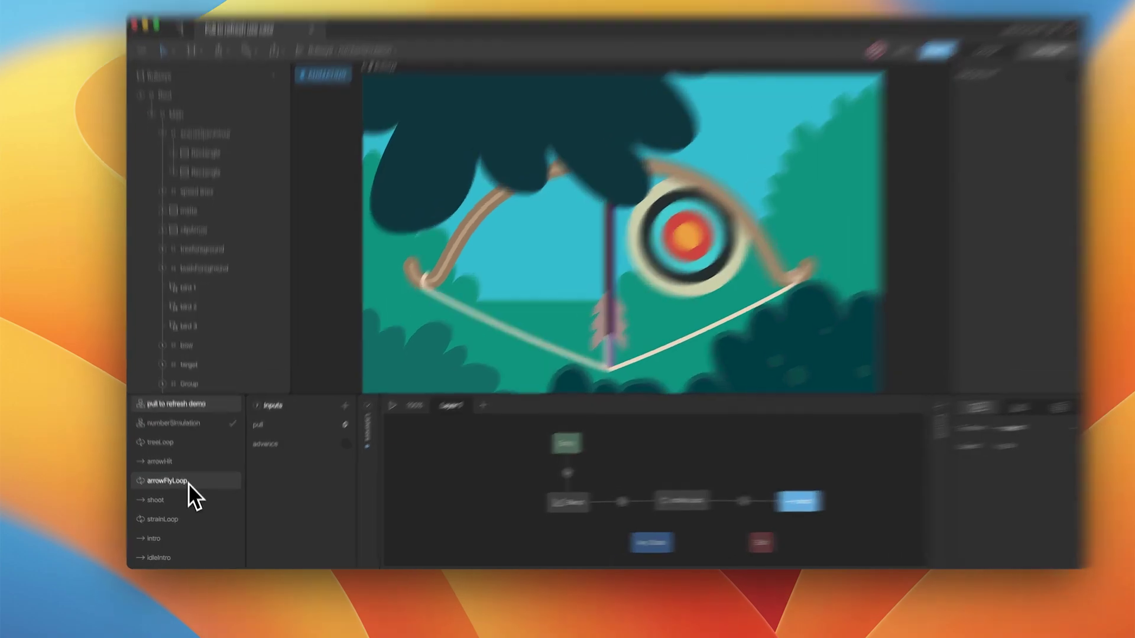
# - Add an arrowFlyLoop state above shoot and connect shoot to it
pyautogui.moveTo(189, 492); pyautogui.dragTo(708, 516)
pyautogui.moveTo(825, 460); pyautogui.dragTo(916, 354)
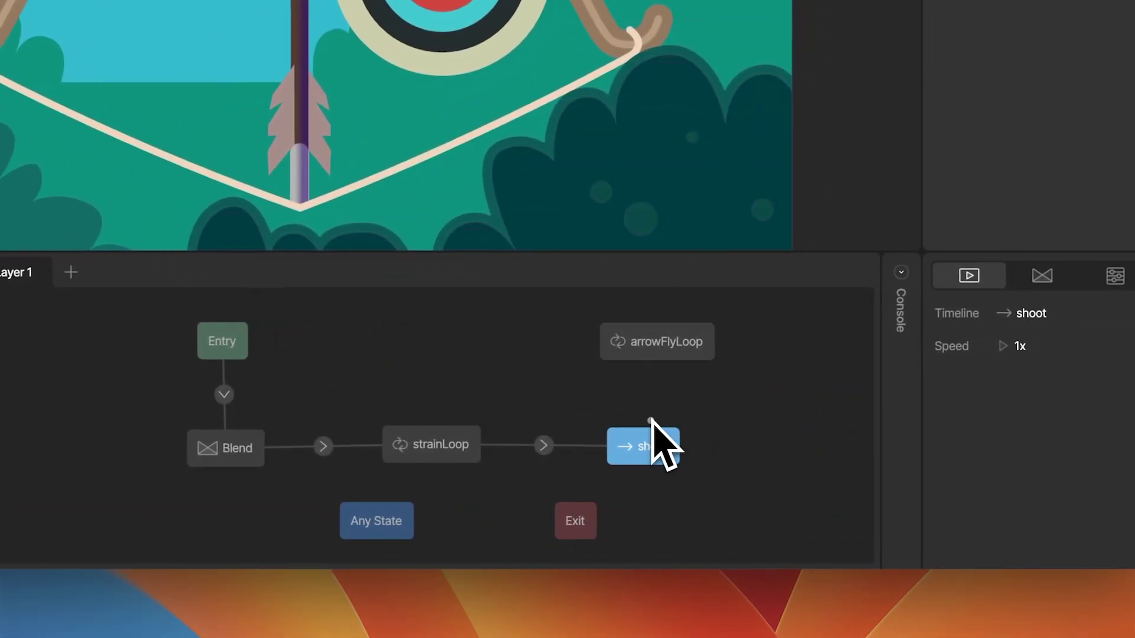
pyautogui.moveTo(651, 421); pyautogui.dragTo(655, 357)
pyautogui.click(655, 339)
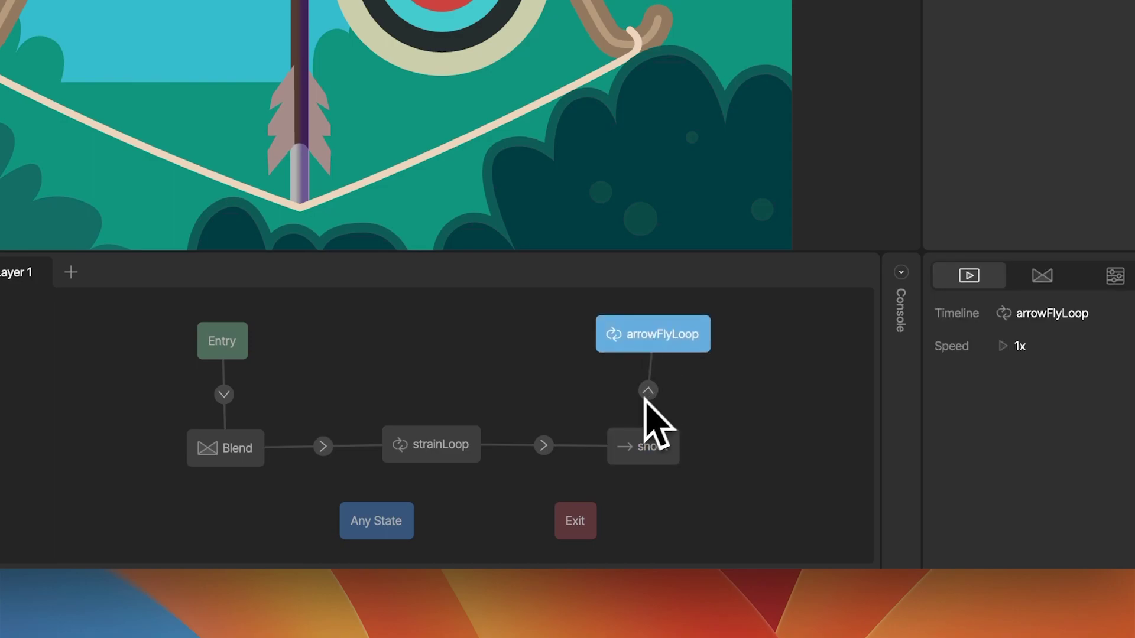
pyautogui.click(544, 446)
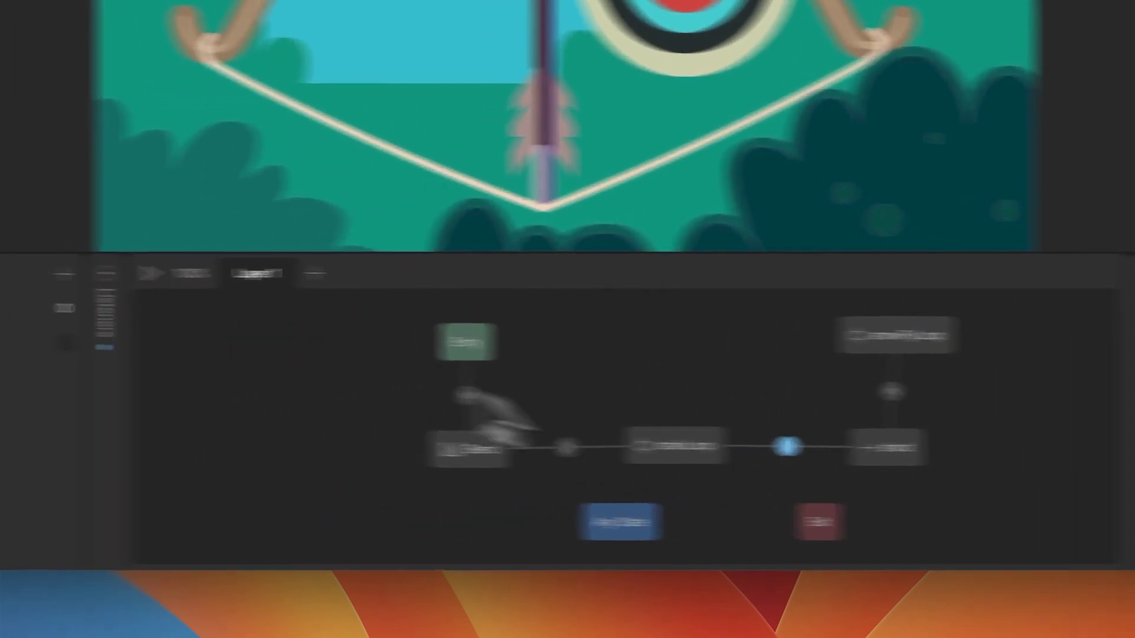
pyautogui.click(149, 273)
pyautogui.click(64, 308)
pyautogui.write('16')
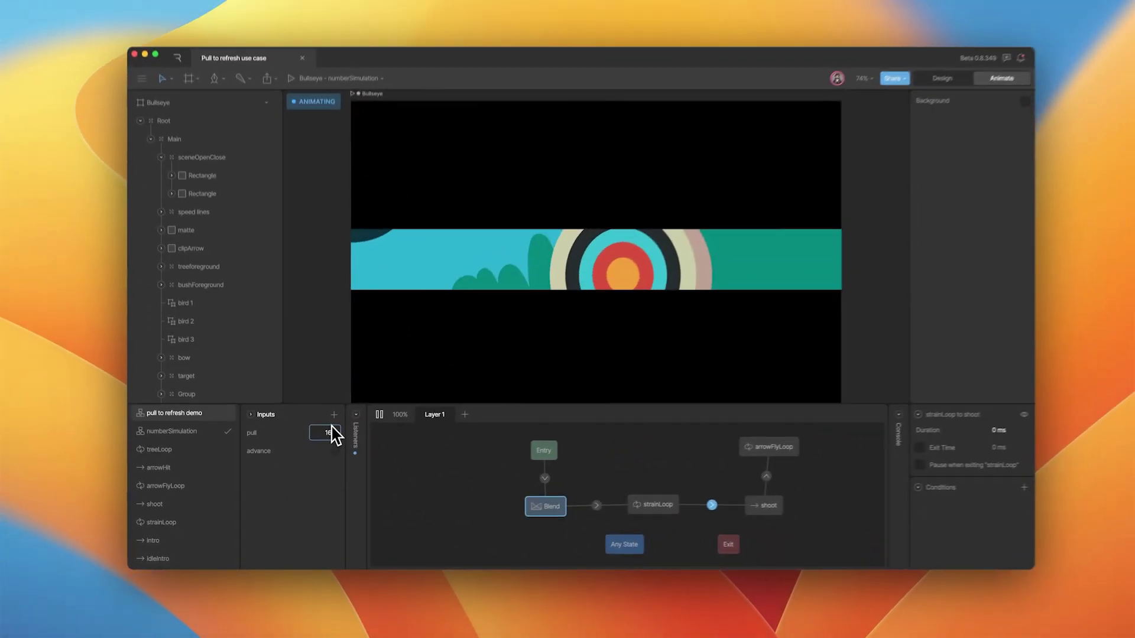
pyautogui.moveTo(331, 434); pyautogui.dragTo(331, 382)
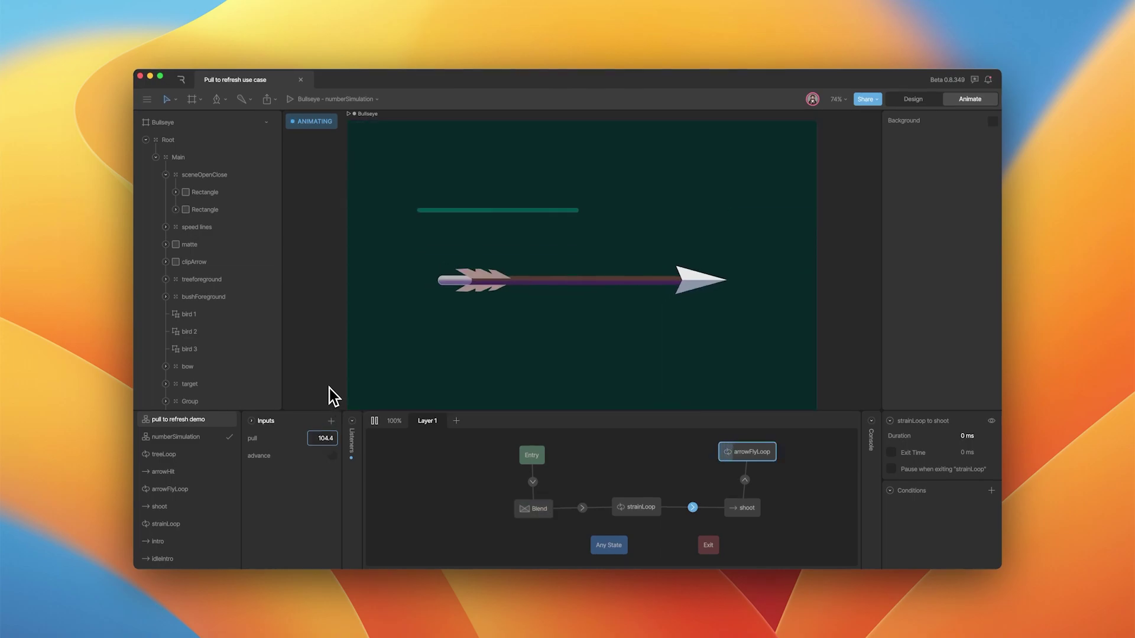
pyautogui.click(377, 426)
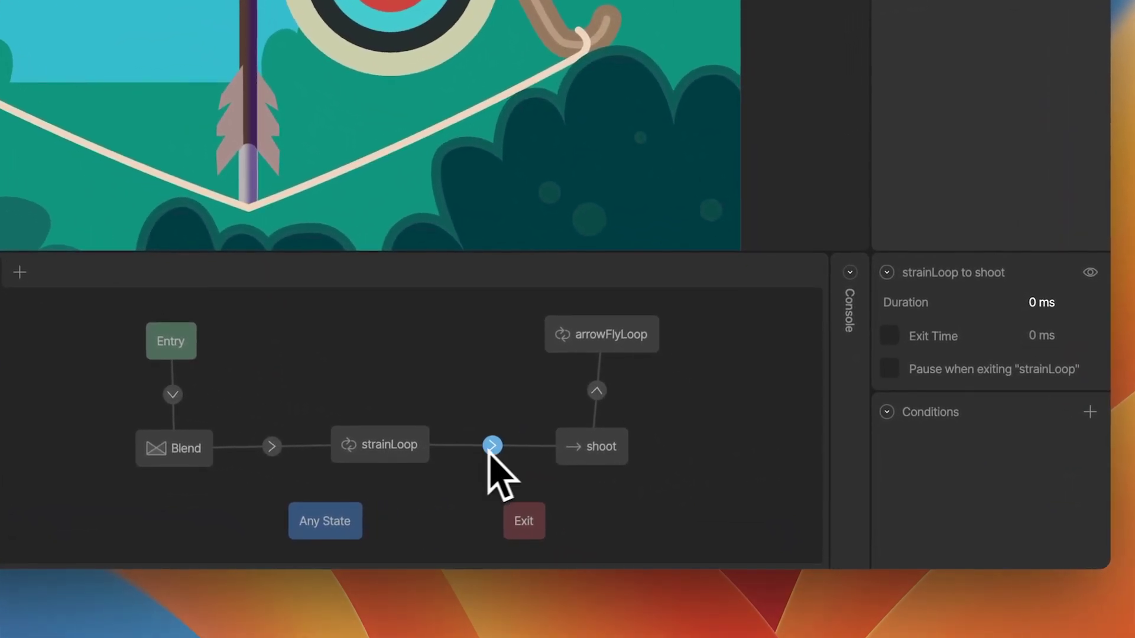
# - Require the advance trigger on the strainLoop→shoot transition
pyautogui.click(1090, 412)
pyautogui.click(1049, 443)
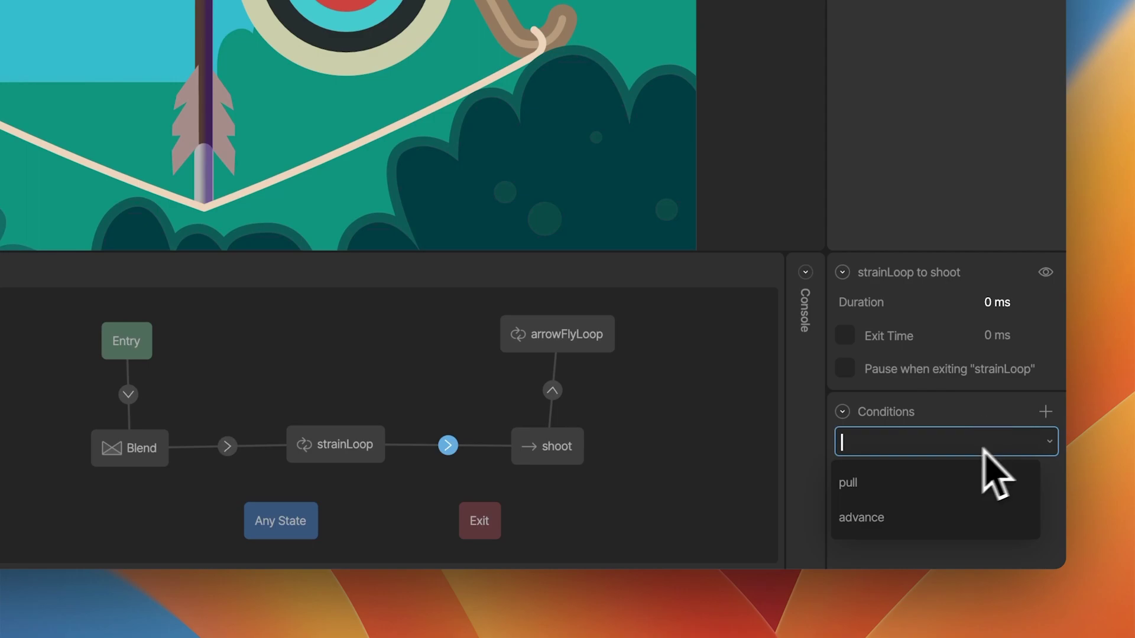
pyautogui.click(916, 513)
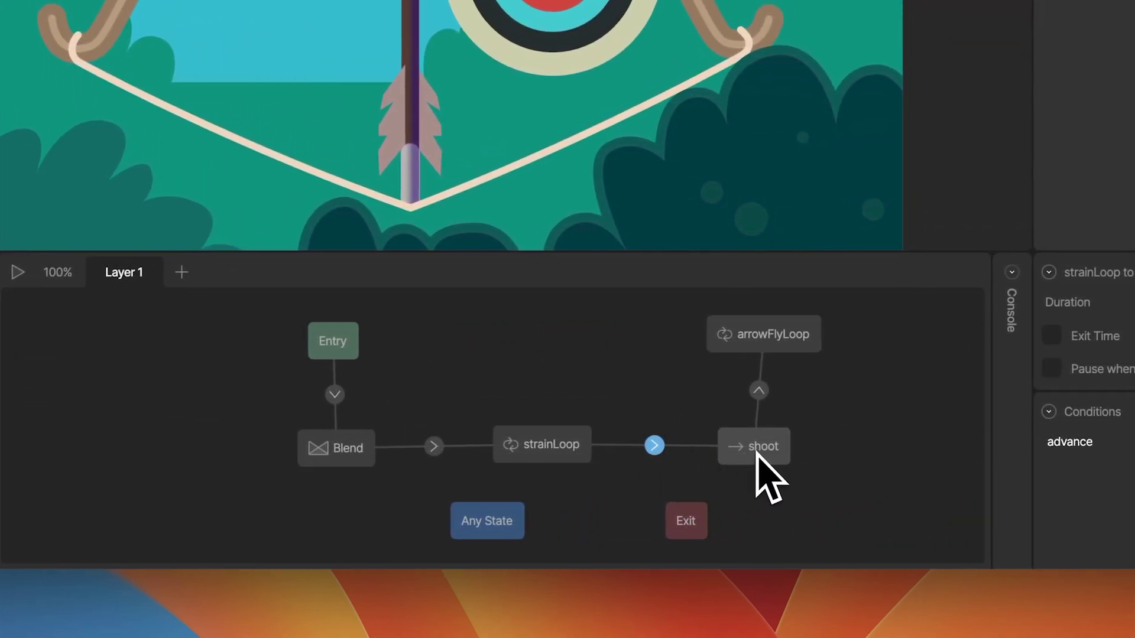
# - Give shoot→arrowFlyLoop a 100% exit time and start the preview
pyautogui.moveTo(779, 441)
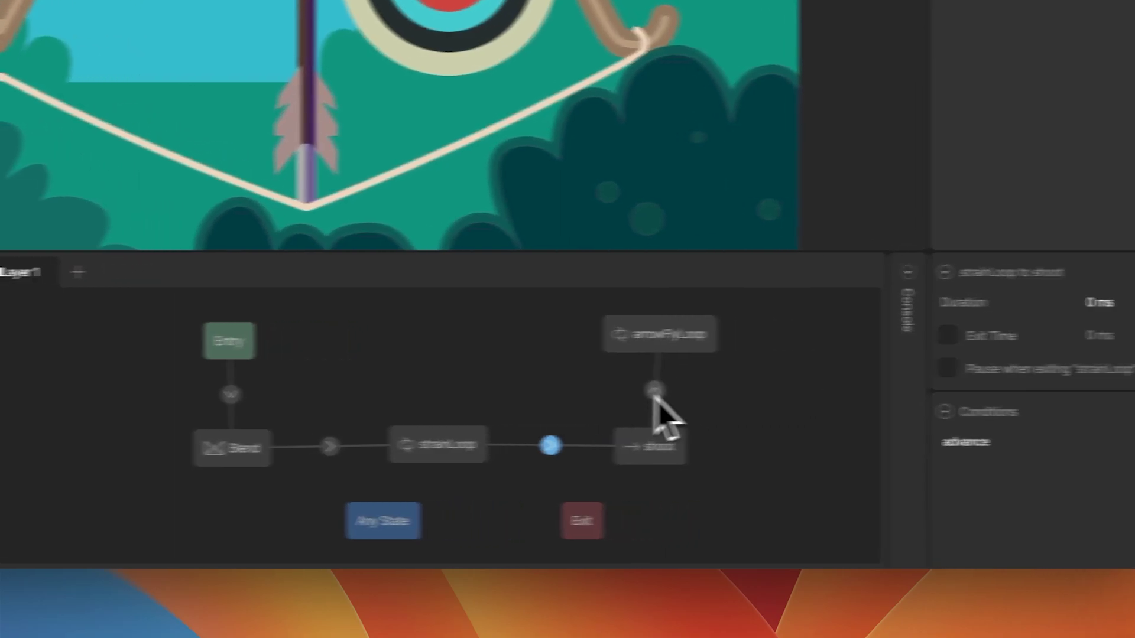
pyautogui.click(759, 390)
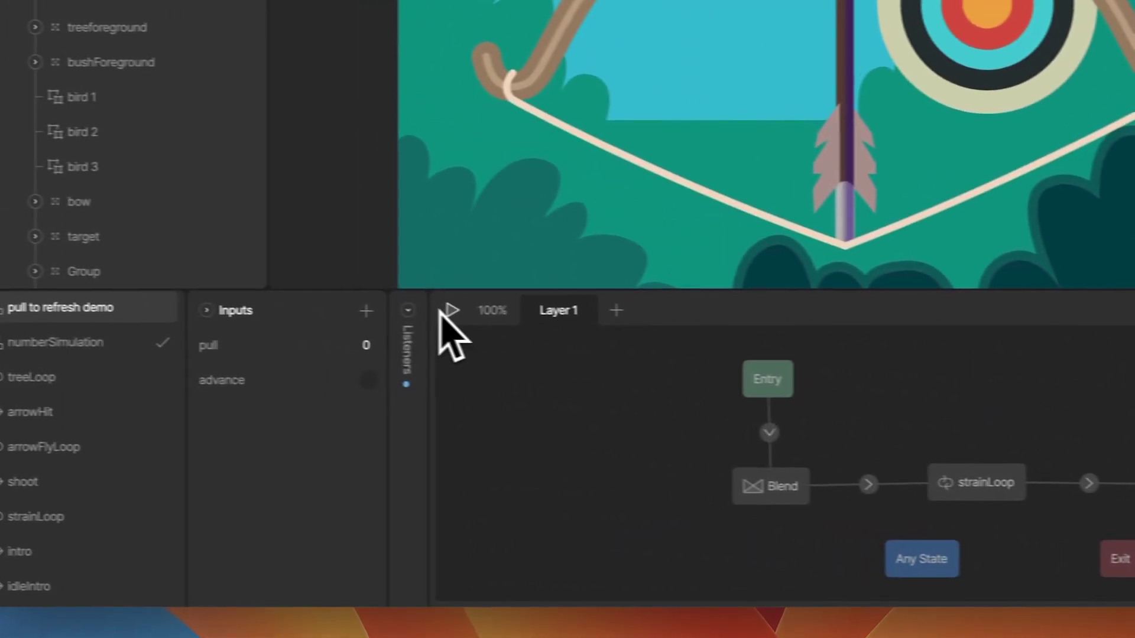
pyautogui.click(482, 314)
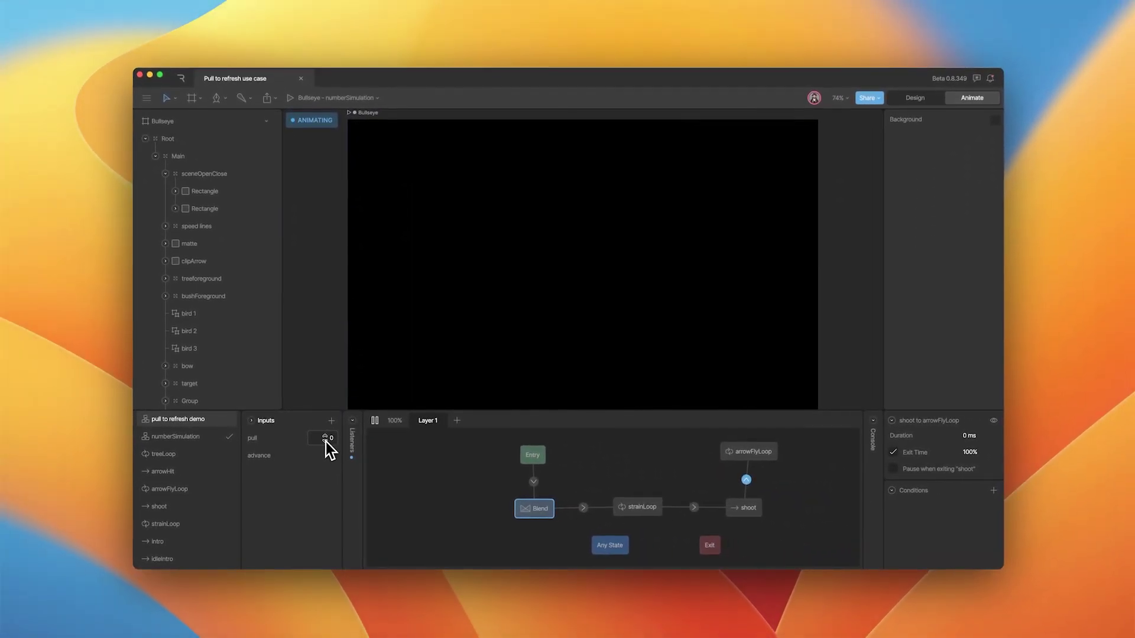
pyautogui.moveTo(325, 442); pyautogui.dragTo(325, 385)
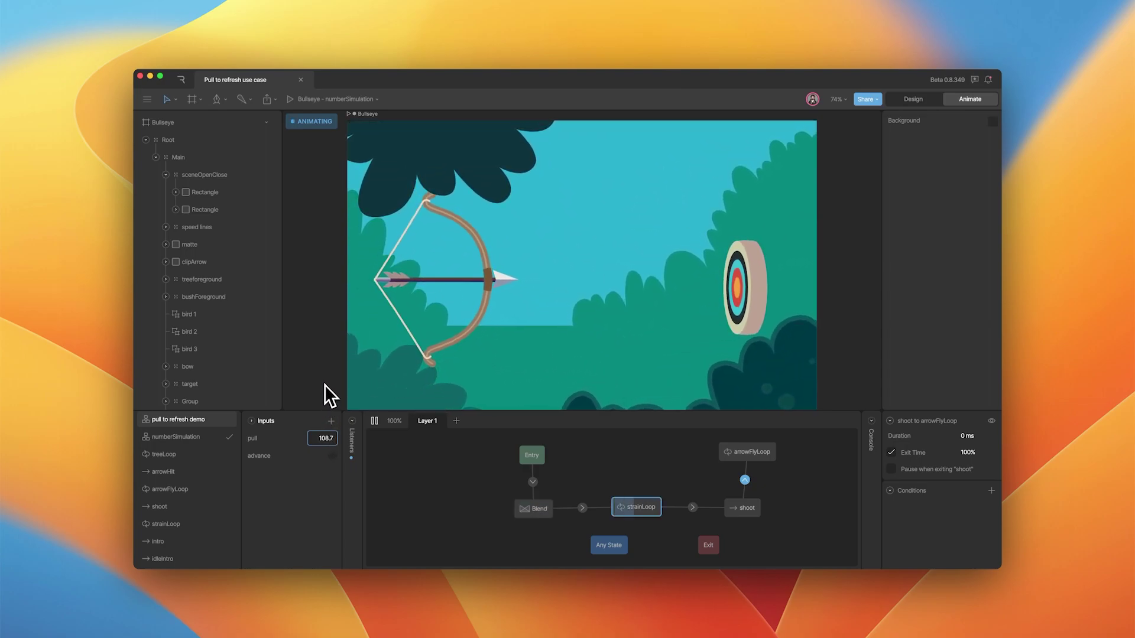
pyautogui.click(334, 458)
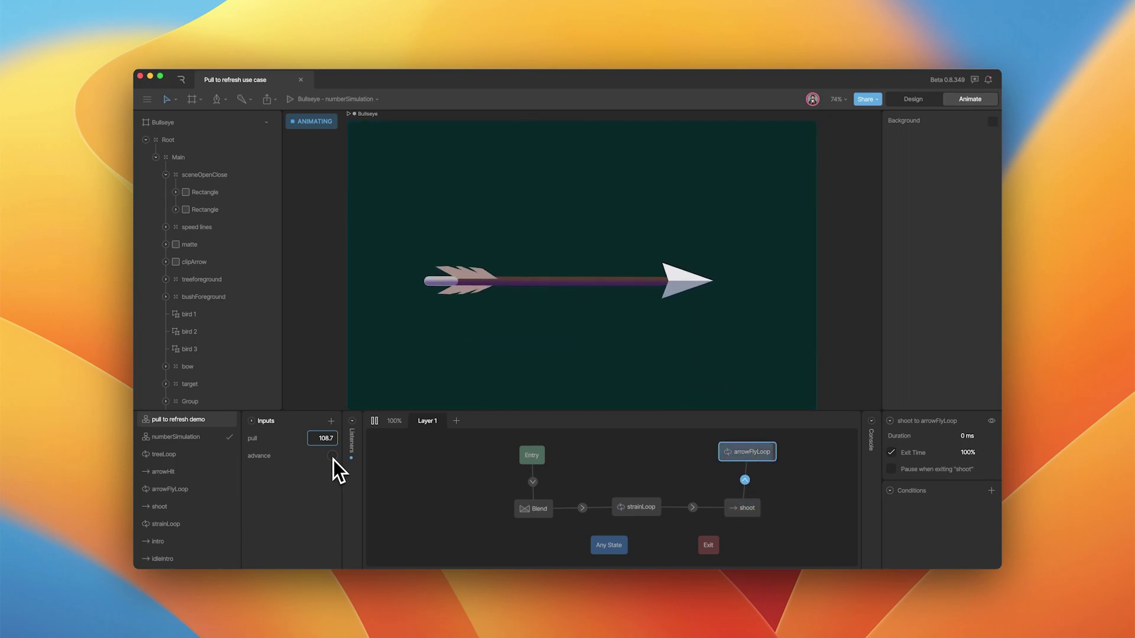
pyautogui.click(375, 421)
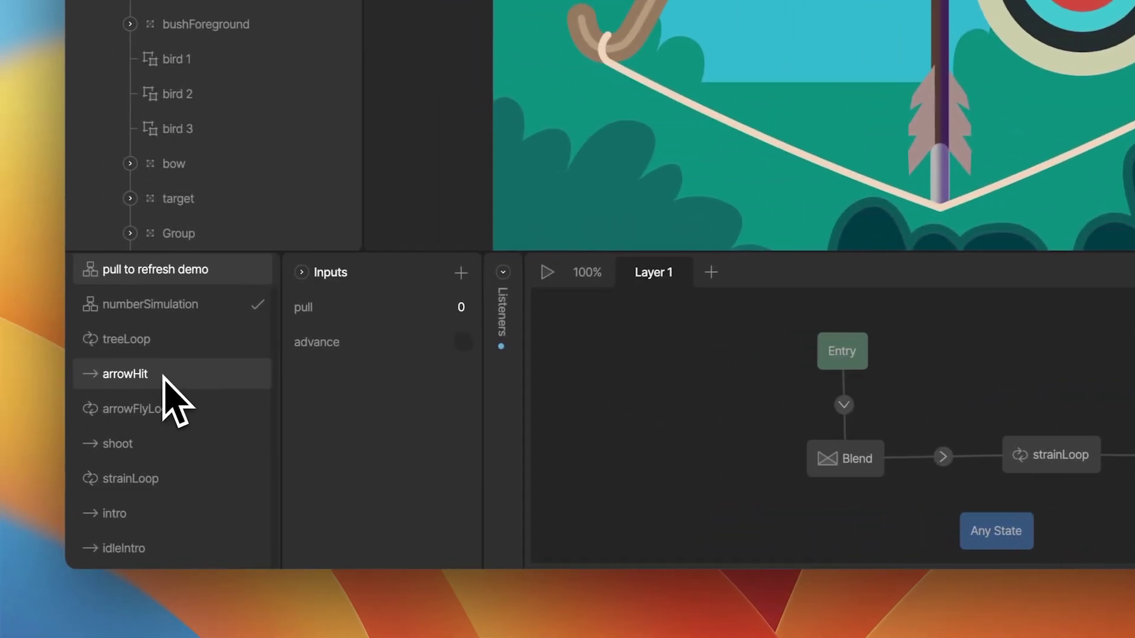
# - Add an arrowHit state reached from arrowFlyLoop with an advance trigger condition
pyautogui.moveTo(165, 378); pyautogui.dragTo(1081, 348)
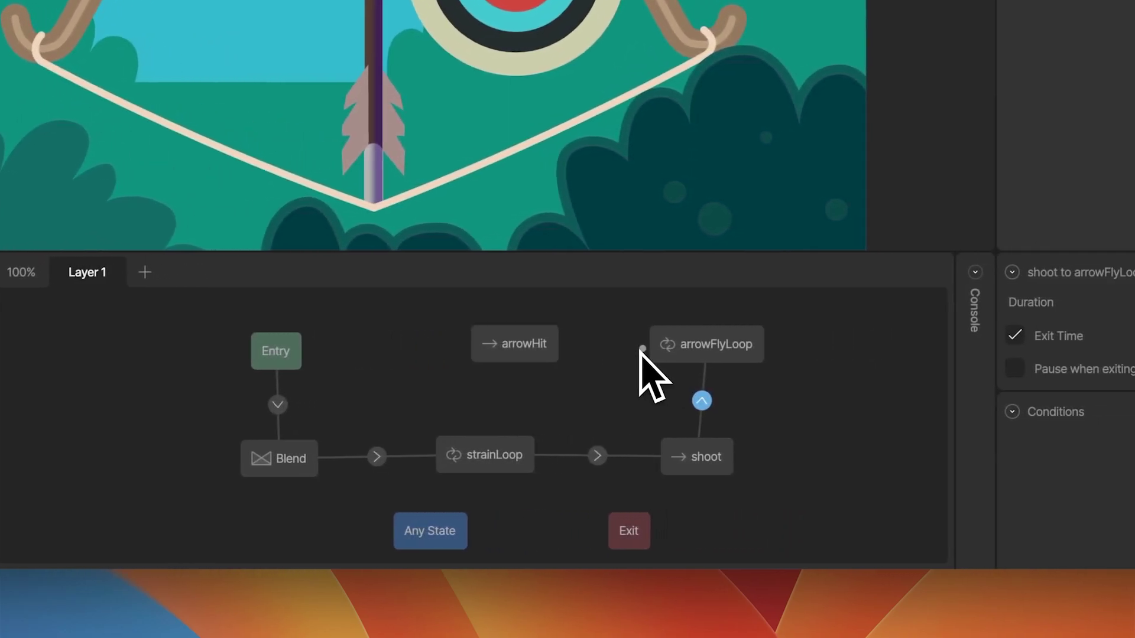
pyautogui.moveTo(642, 349); pyautogui.dragTo(538, 354)
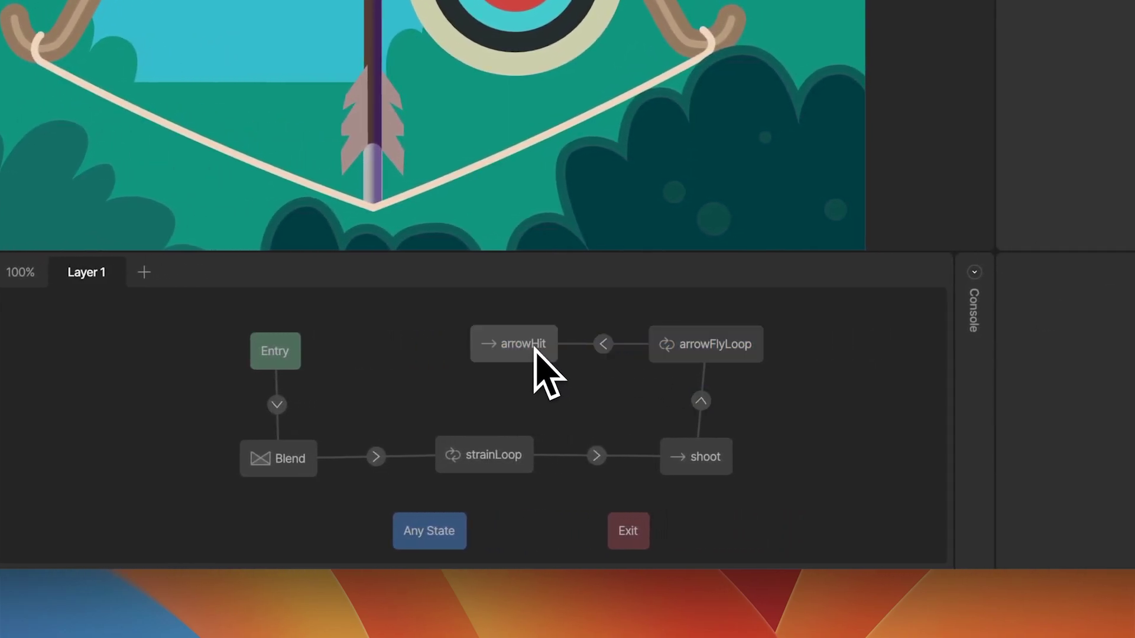
pyautogui.click(603, 345)
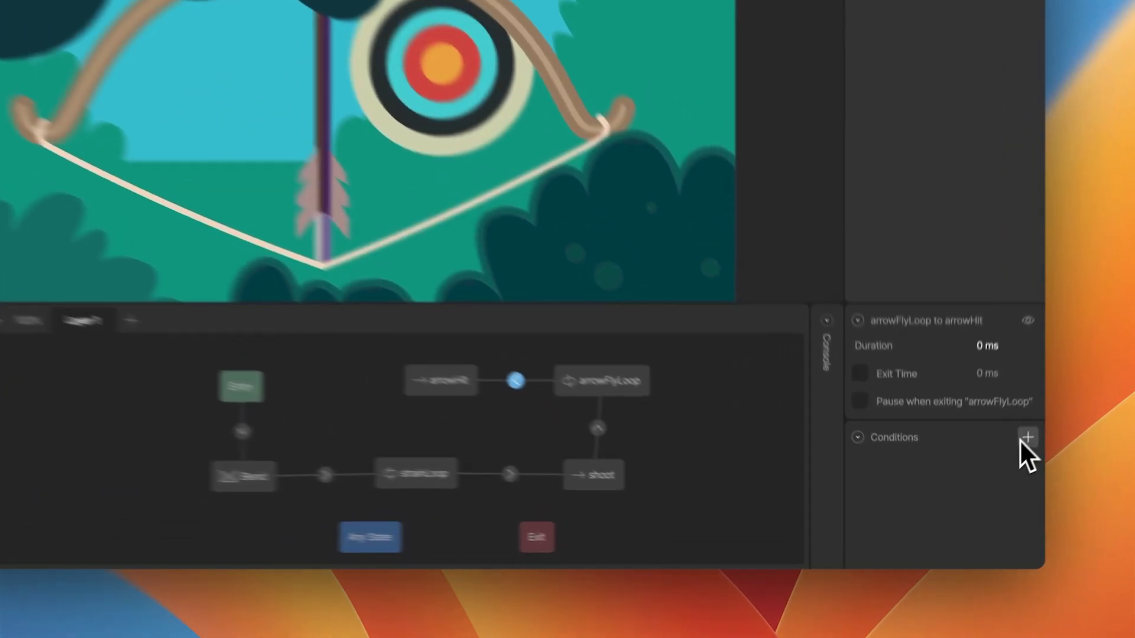
pyautogui.click(1028, 437)
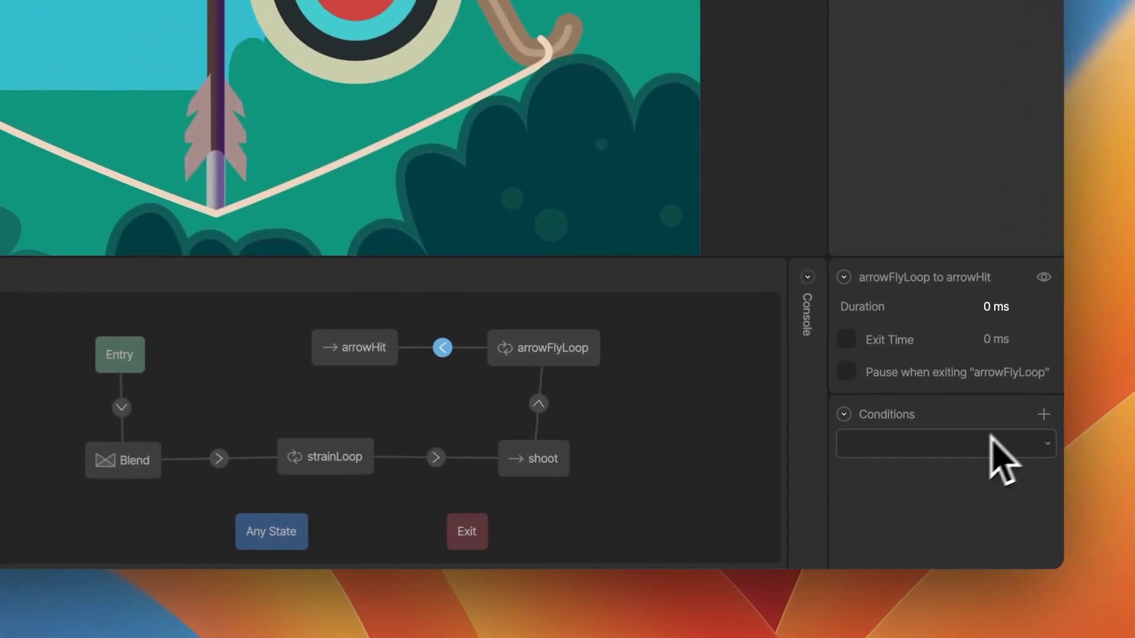
pyautogui.click(961, 467)
pyautogui.click(932, 531)
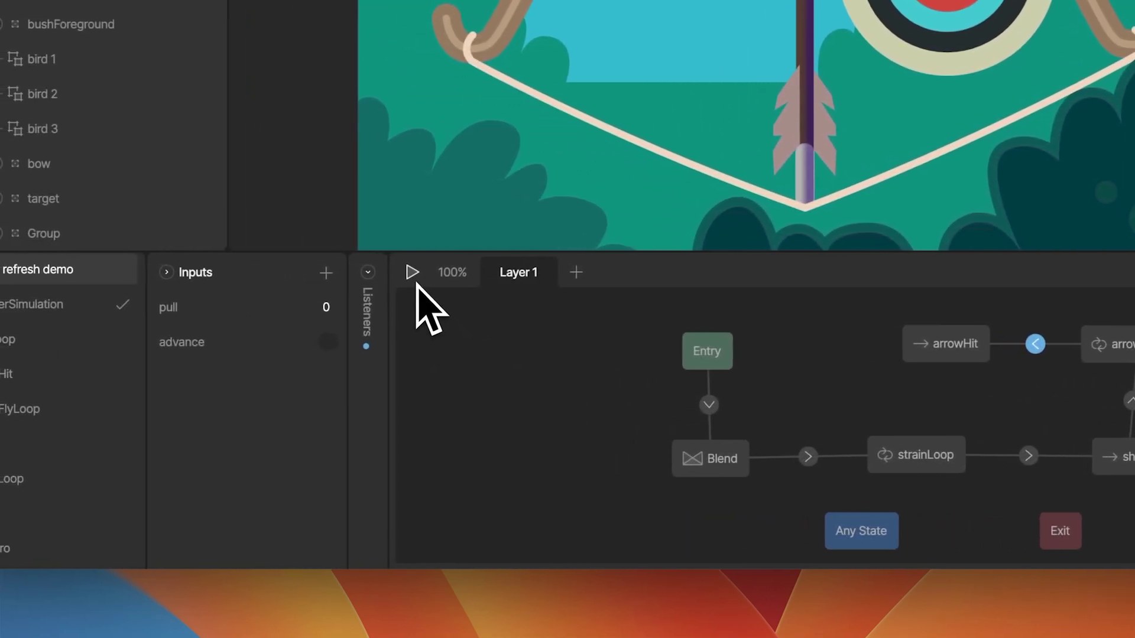
# - Play the preview, raise pull to 112, and fire advance twice to shoot and hit
pyautogui.click(415, 272)
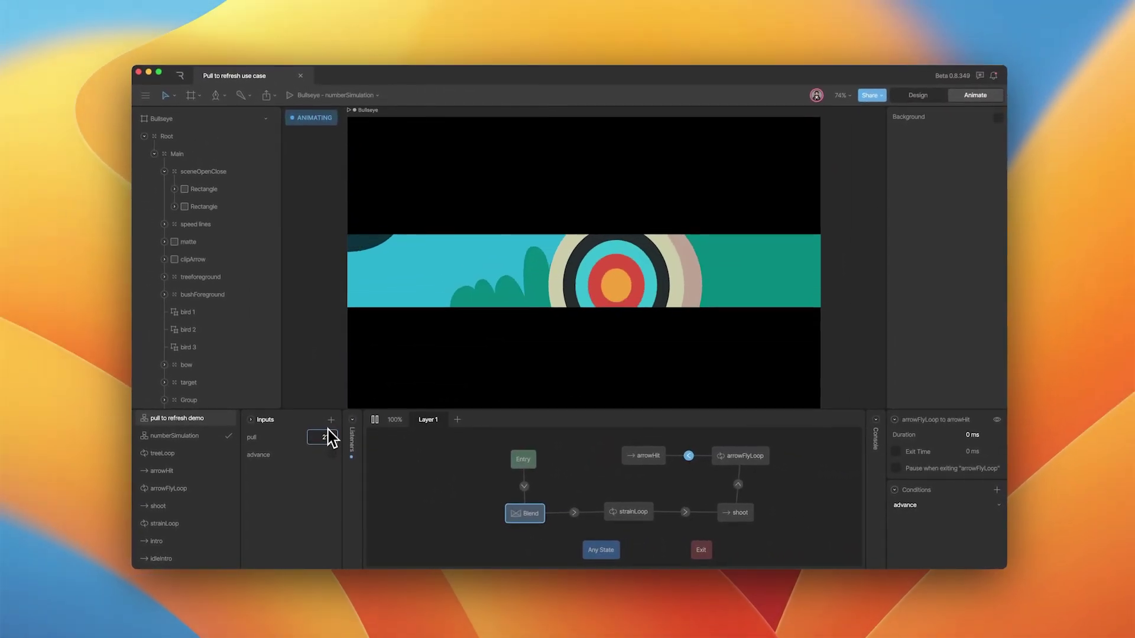
pyautogui.moveTo(340, 301); pyautogui.dragTo(323, 264)
pyautogui.moveTo(328, 416); pyautogui.dragTo(330, 389)
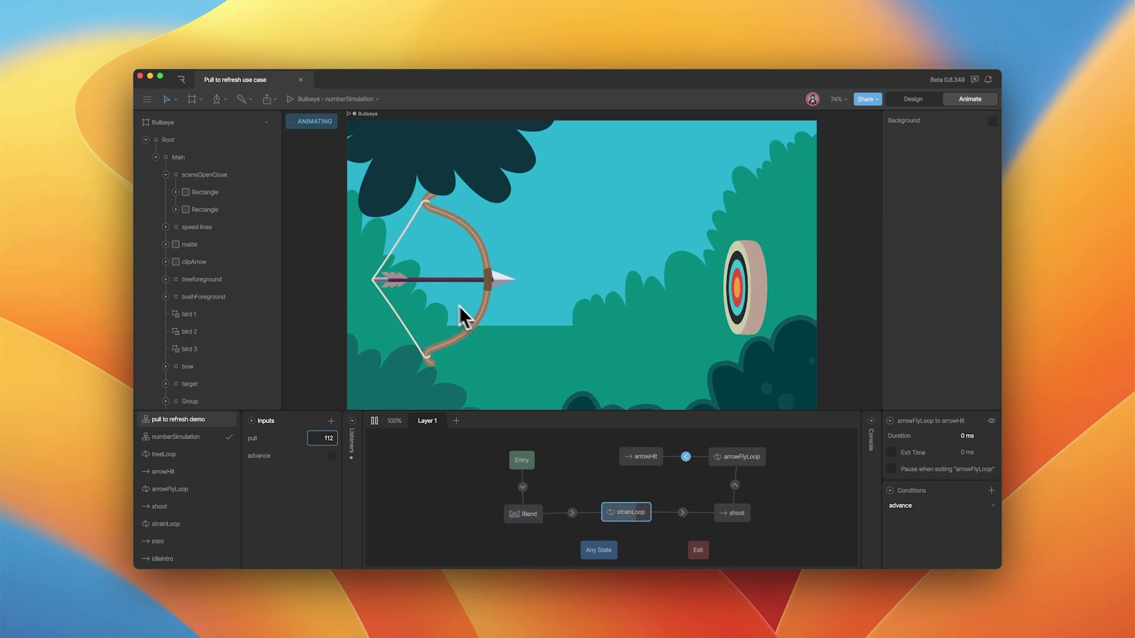
pyautogui.click(332, 459)
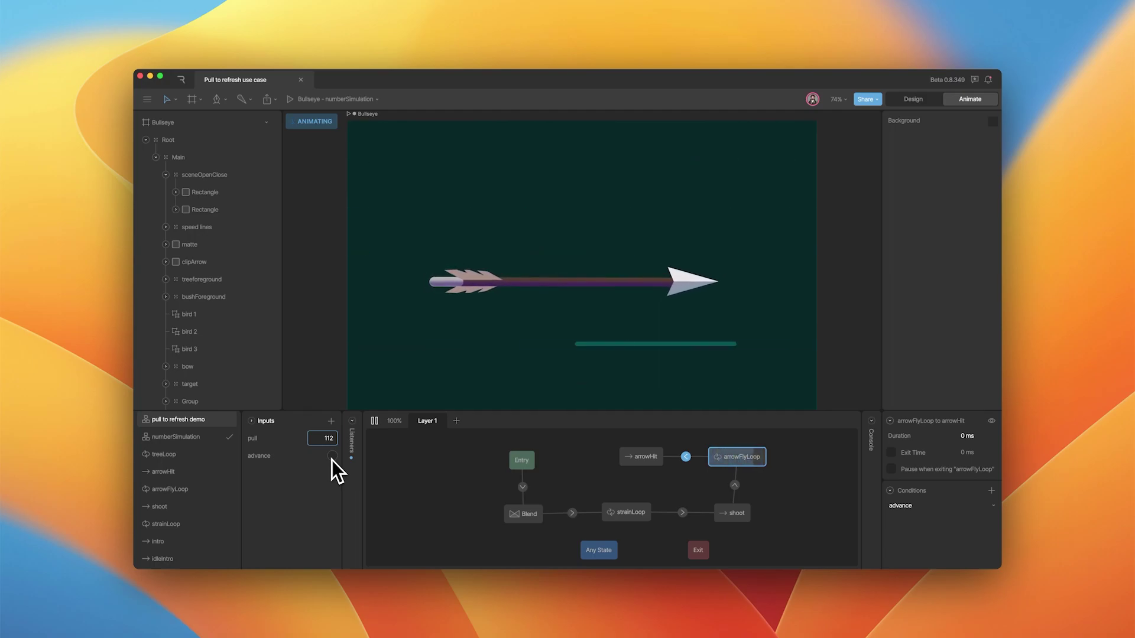
pyautogui.click(331, 460)
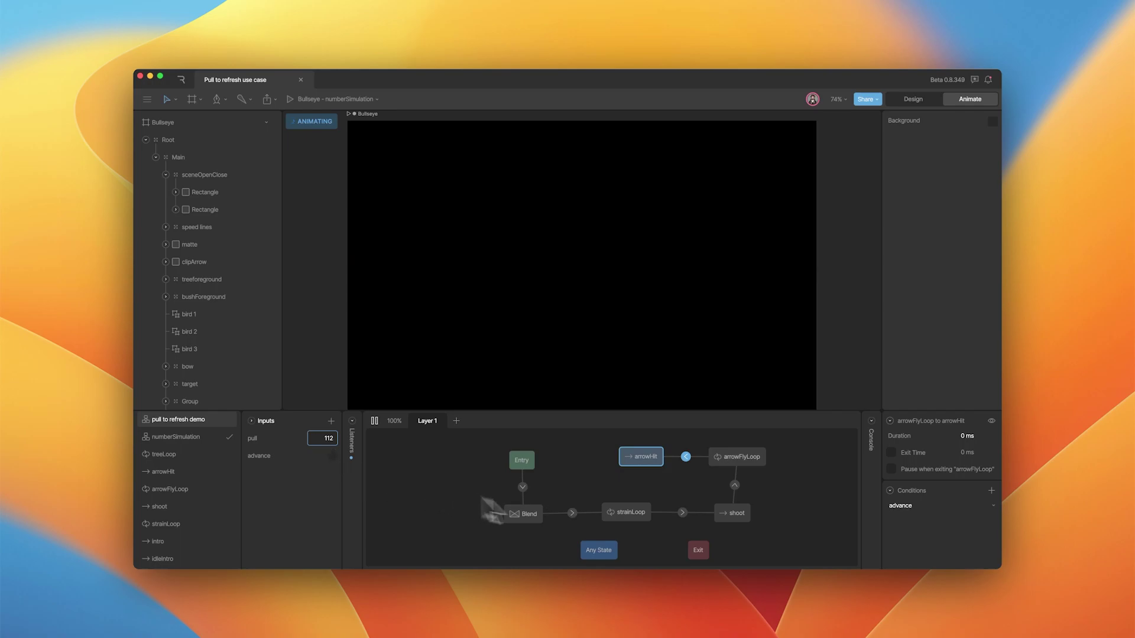
pyautogui.click(527, 515)
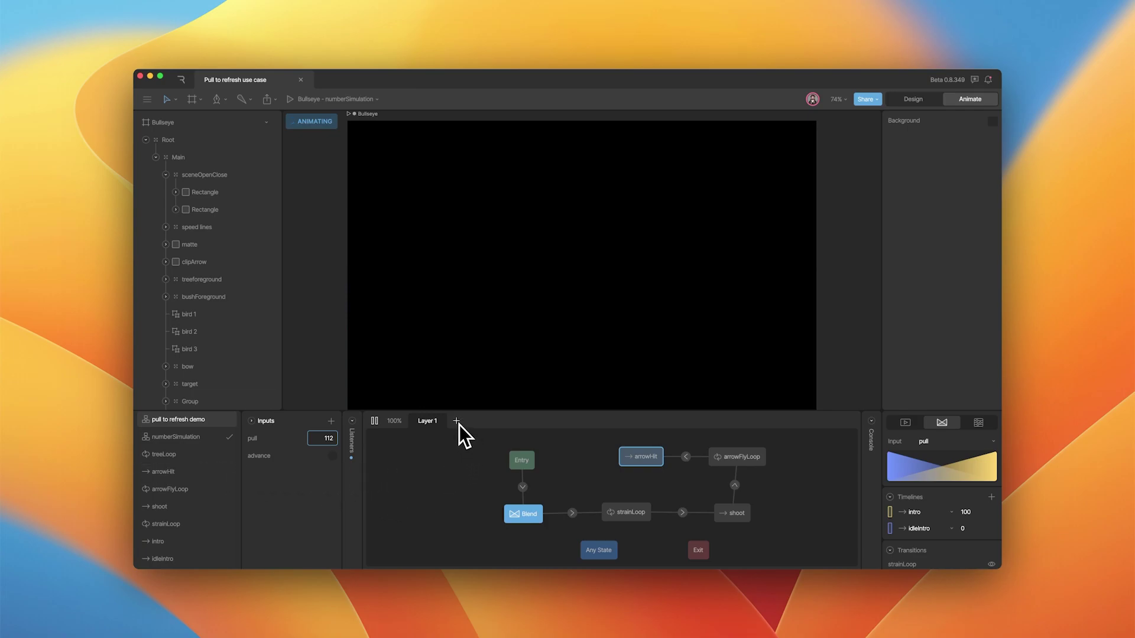
# - Rename Layer 1 to main and add a second state machine layer
pyautogui.doubleClick(423, 422)
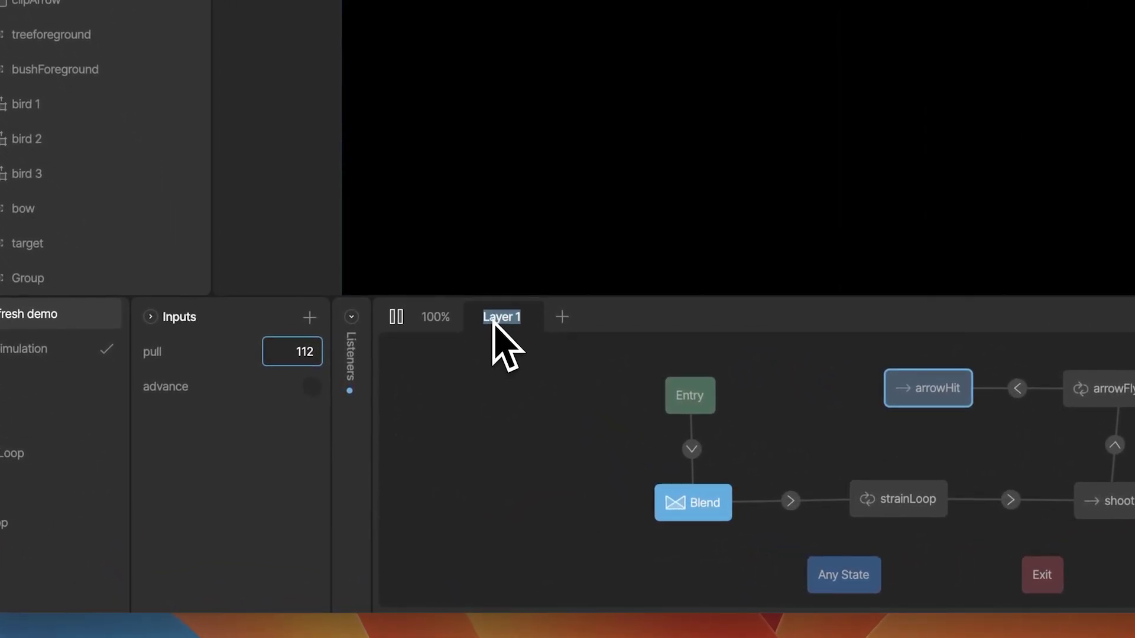
pyautogui.write('main')
pyautogui.click(548, 316)
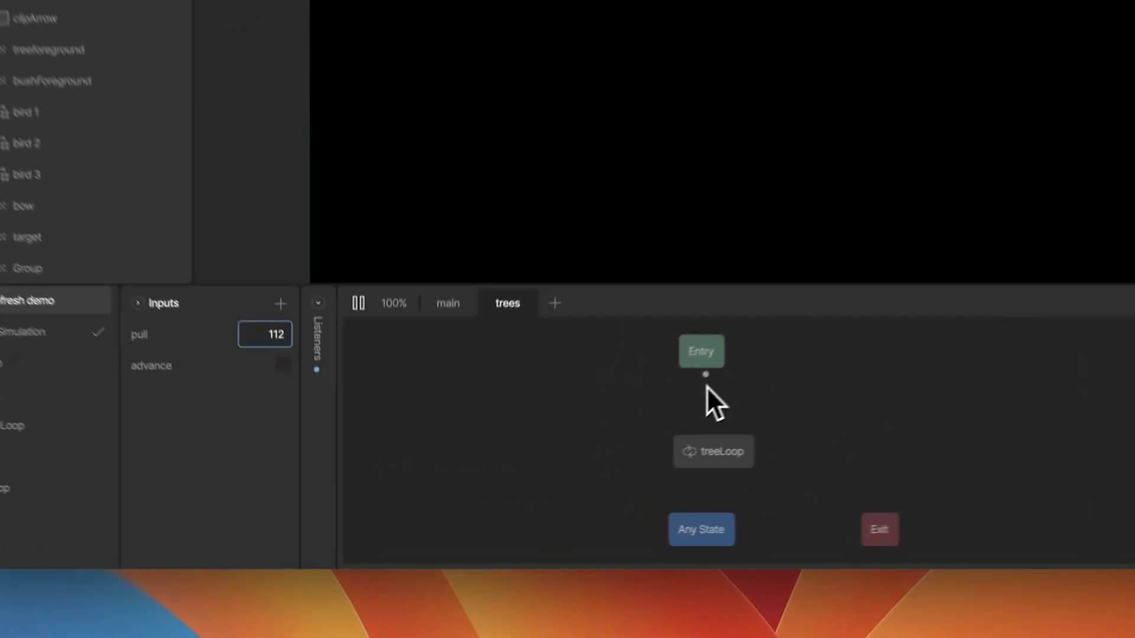
# - Connect Entry to treeLoop, restart playback, and raise pull to draw the bow
pyautogui.moveTo(570, 468); pyautogui.dragTo(572, 498)
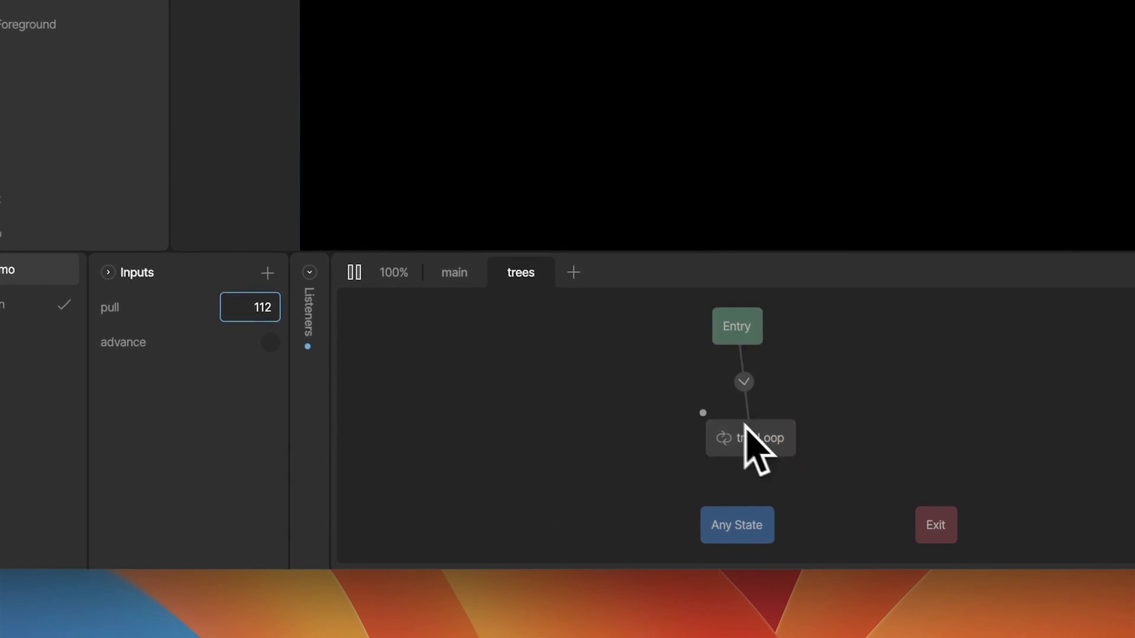
pyautogui.click(355, 273)
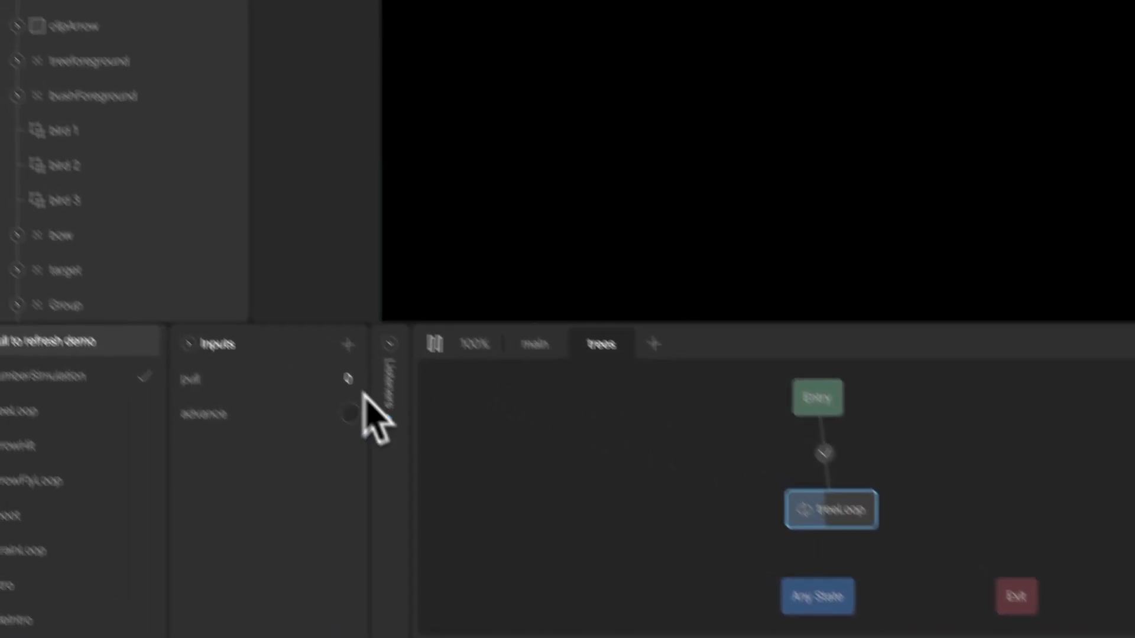
pyautogui.moveTo(269, 311); pyautogui.dragTo(272, 282)
pyautogui.moveTo(414, 408); pyautogui.dragTo(406, 375)
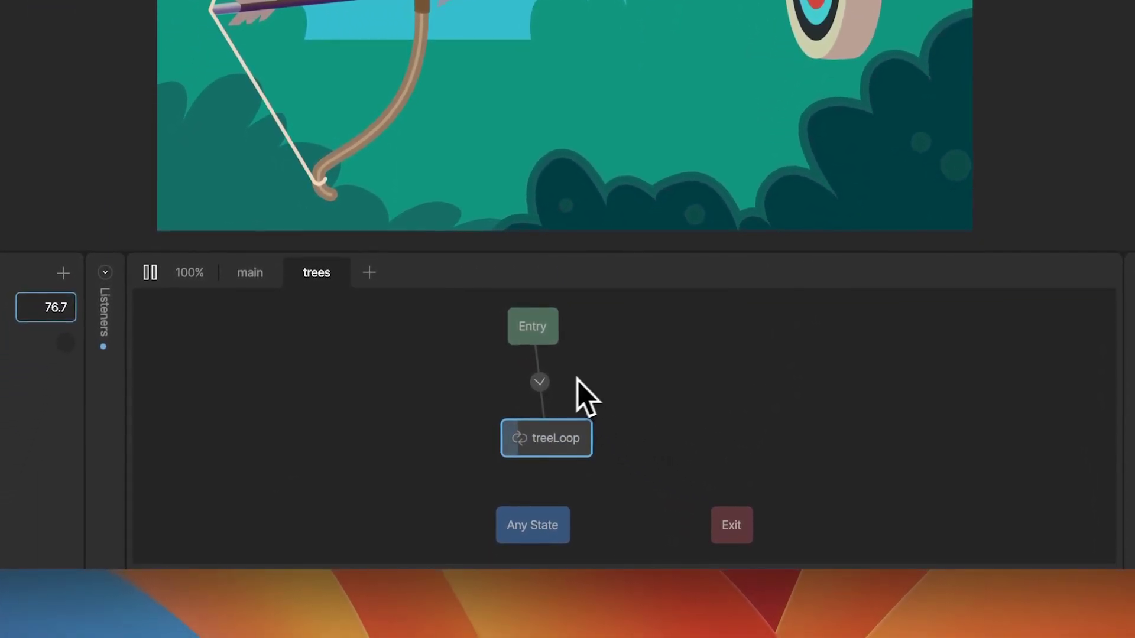
# - Delete the Entry-to-treeLoop transition, raise pull again to retest, and select treeLoop
pyautogui.click(537, 385)
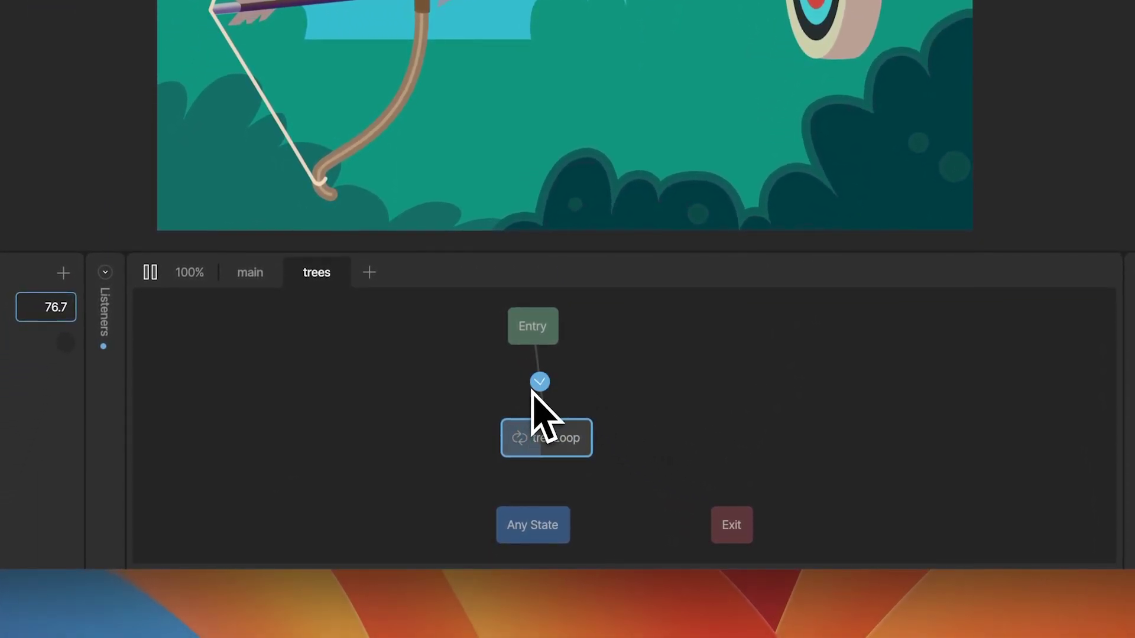
pyautogui.press('Delete')
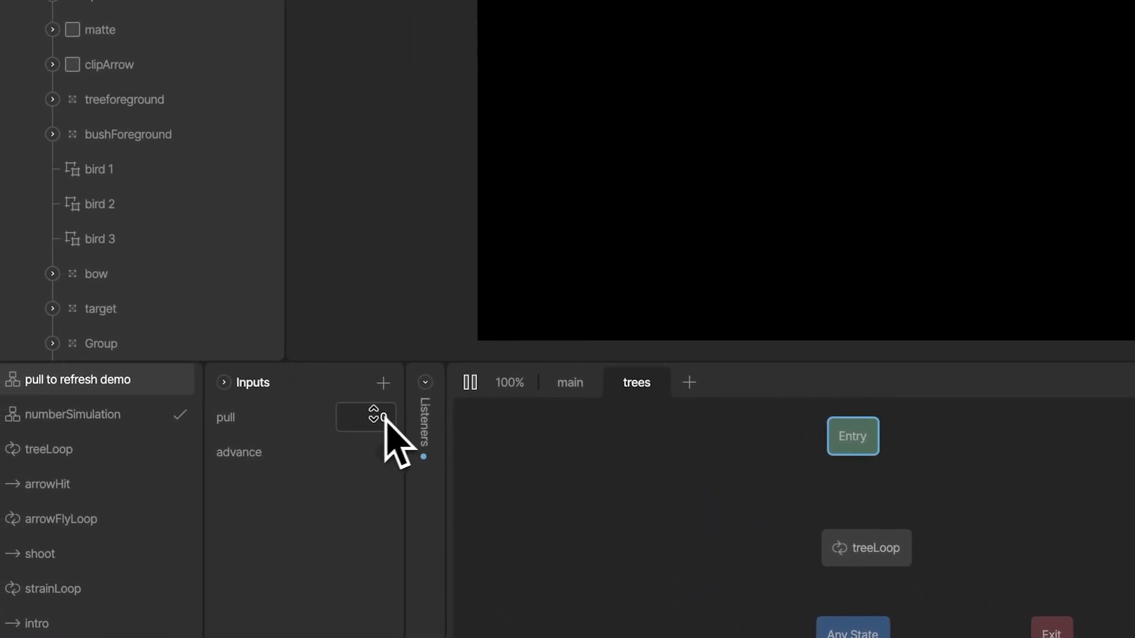
pyautogui.moveTo(385, 415); pyautogui.dragTo(383, 309)
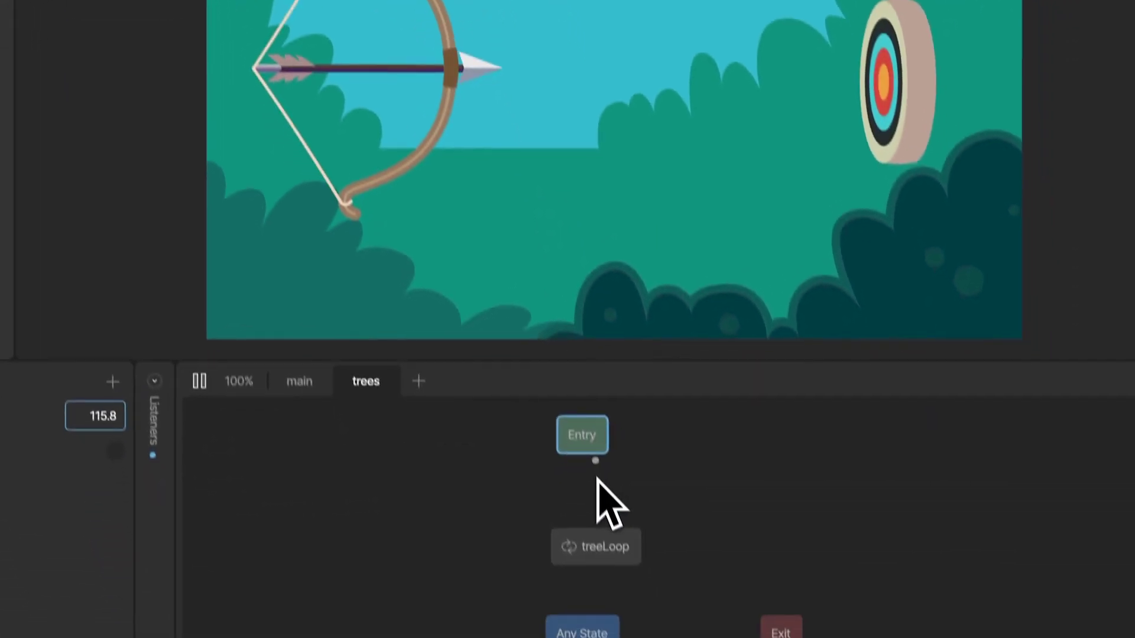
pyautogui.click(595, 544)
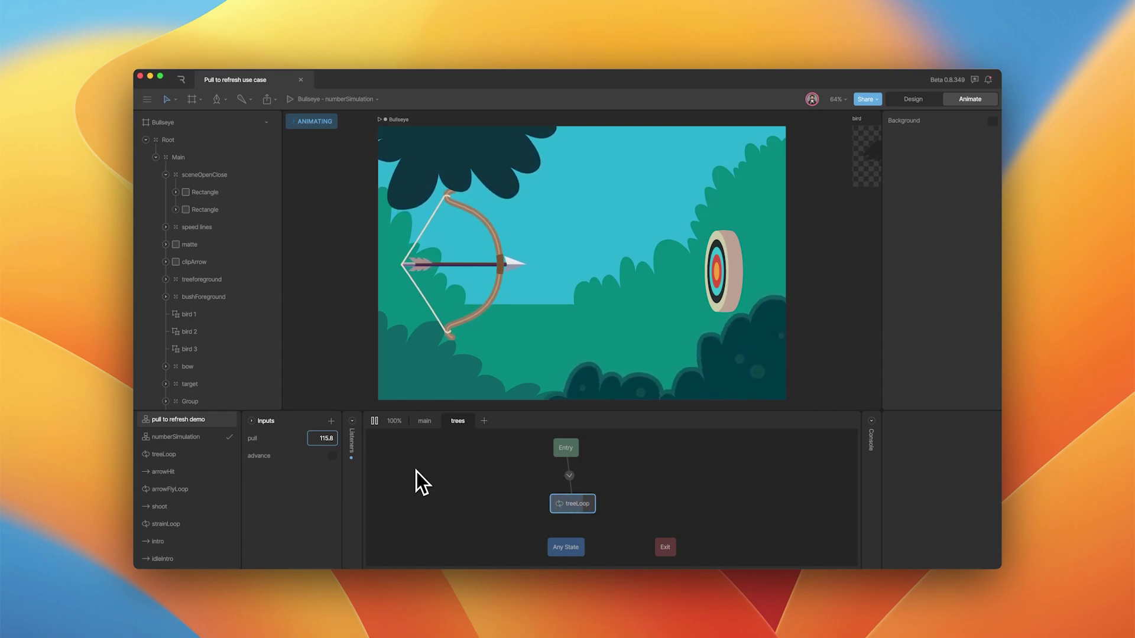
# - Show the Download options for a runtime .riv export or .rev backup
pyautogui.click(266, 99)
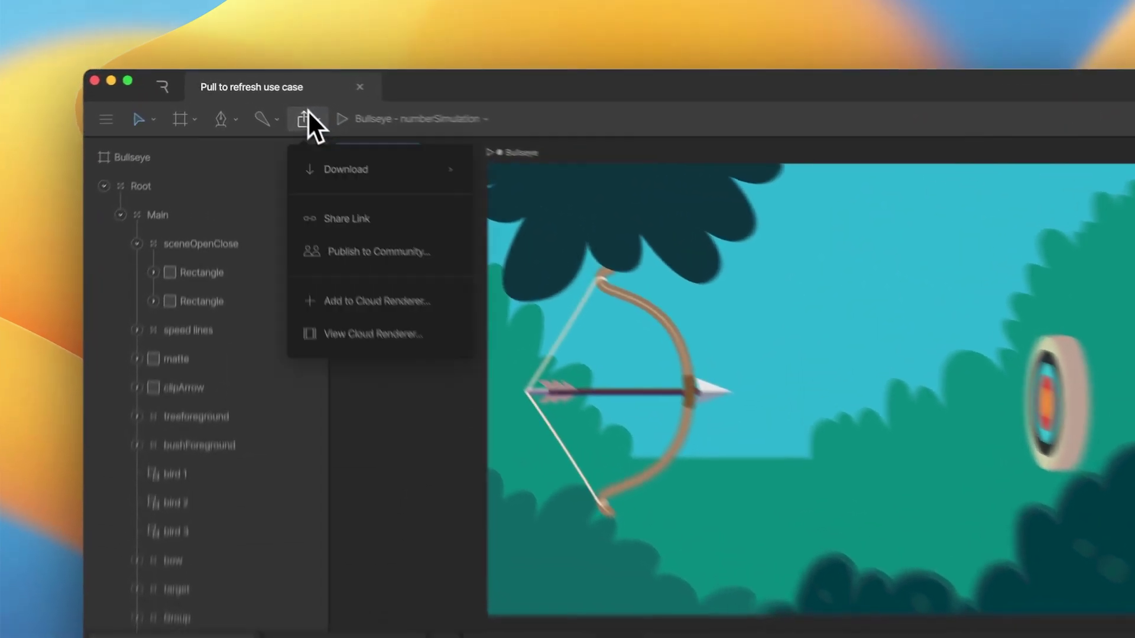
pyautogui.moveTo(284, 132)
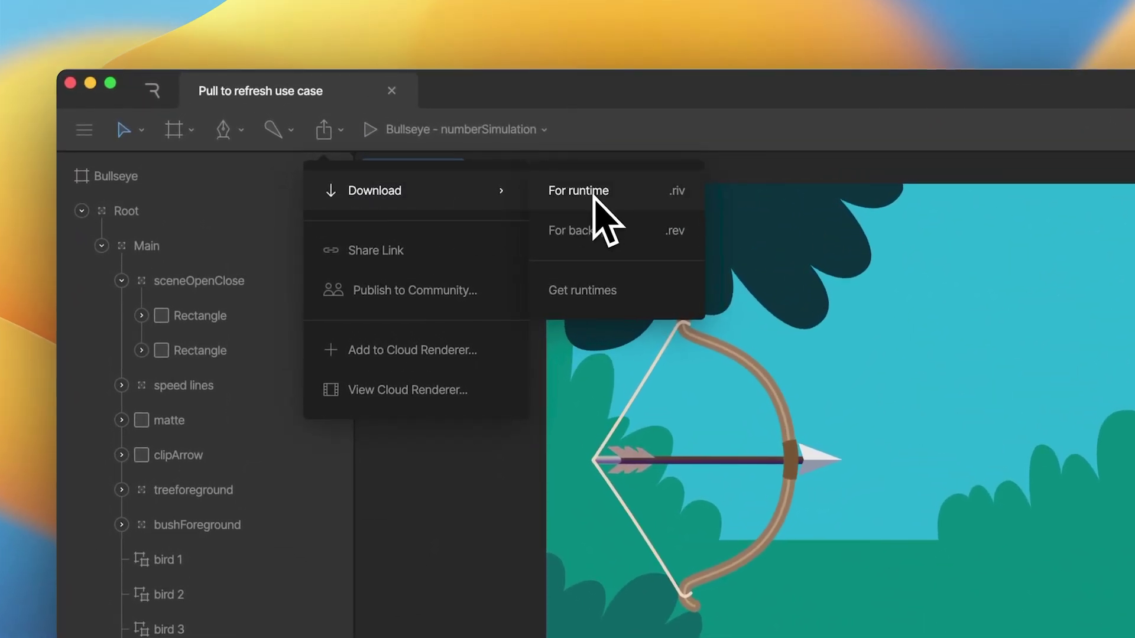